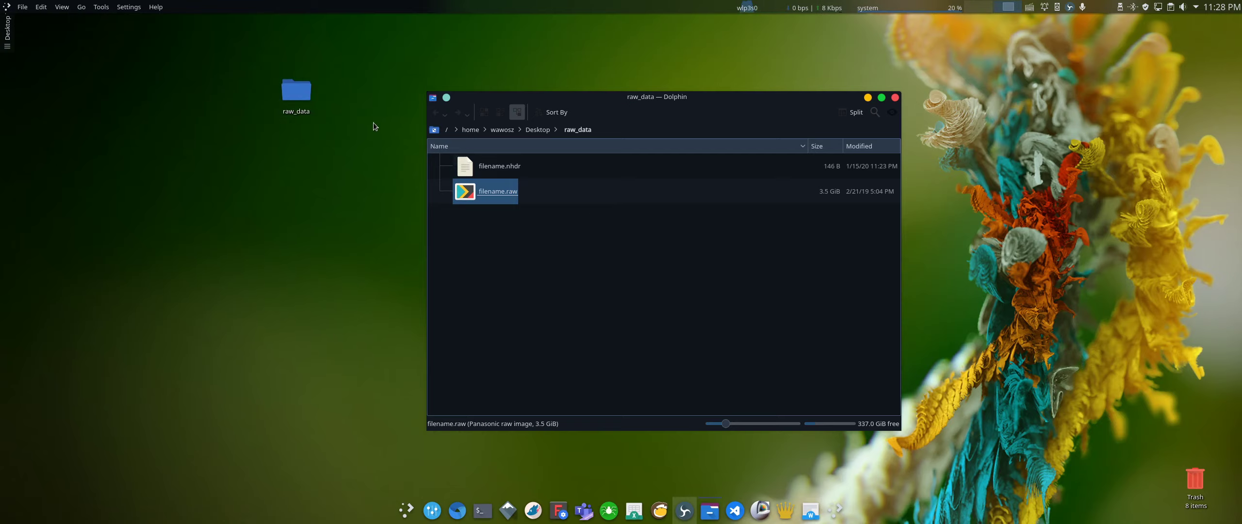
Step: Close the raw_data folder window and launch 3D Slicer, placing its window slightly lower on the desktop
click(895, 98)
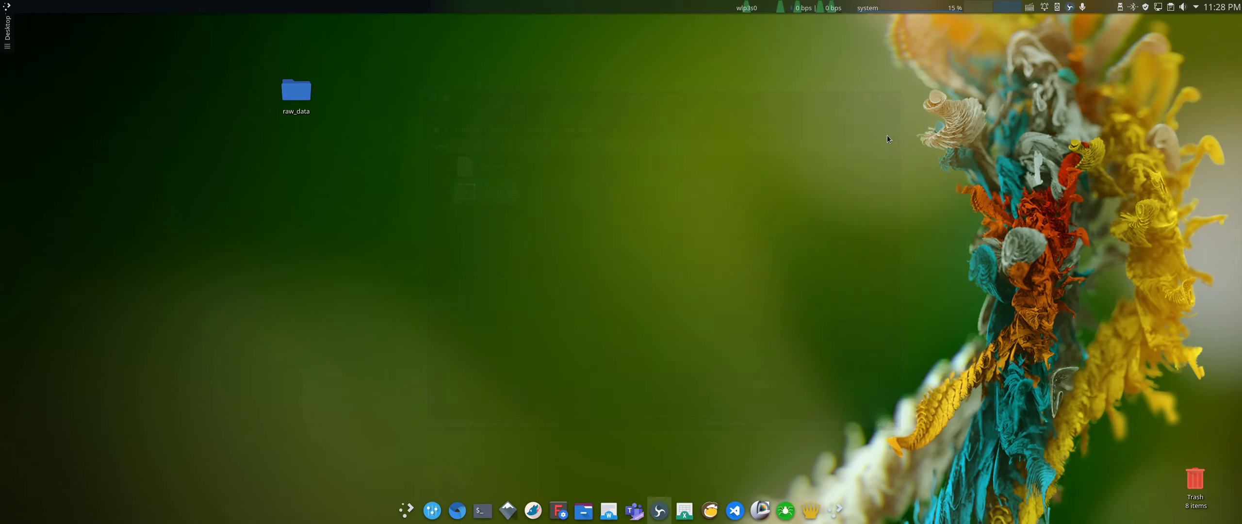
click(760, 509)
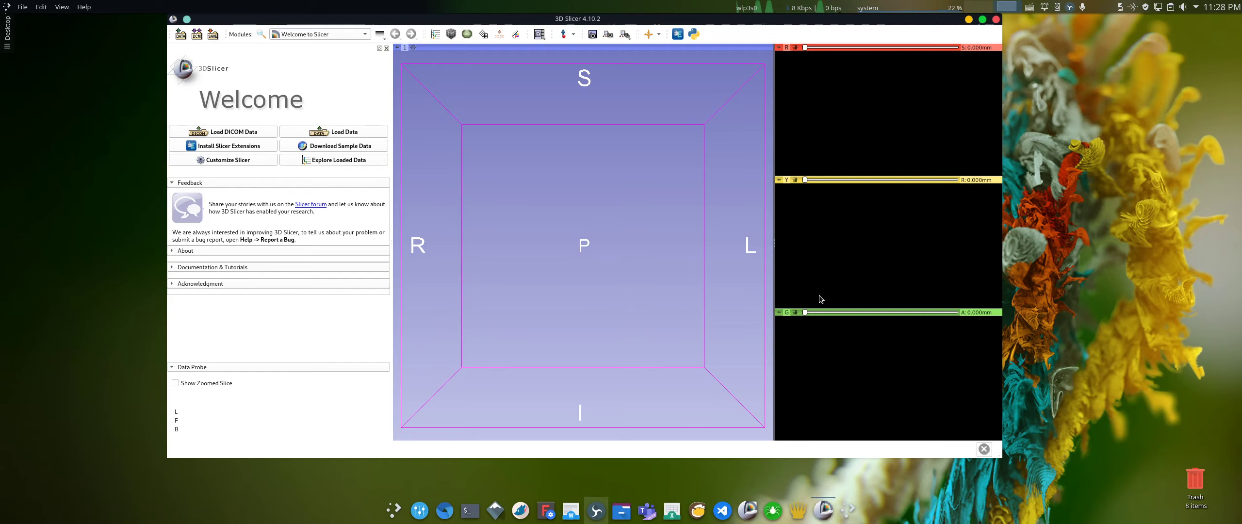
drag(633, 22, 630, 49)
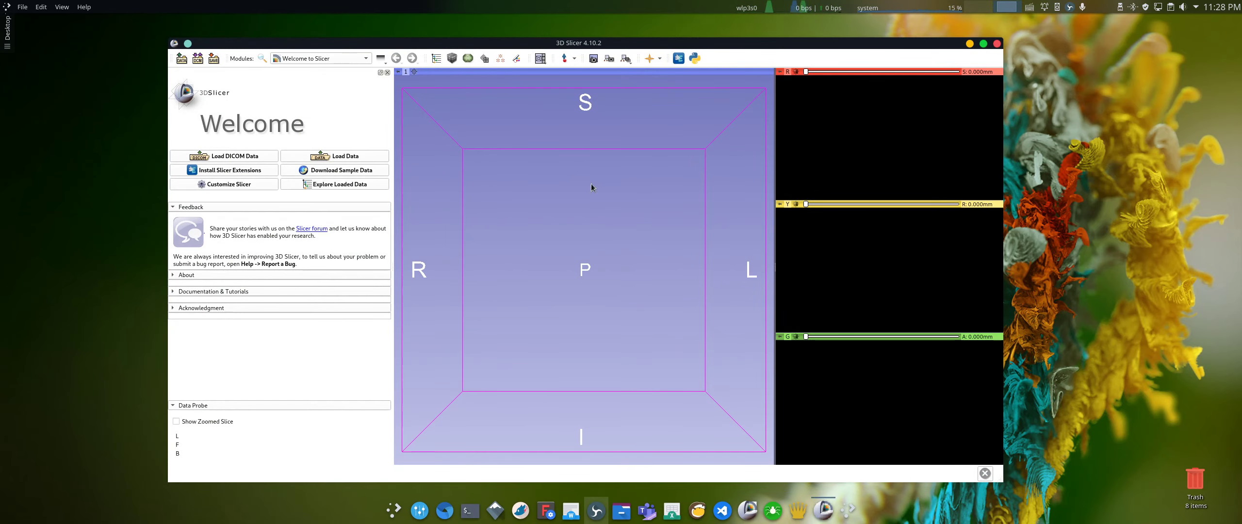
drag(591, 188, 641, 203)
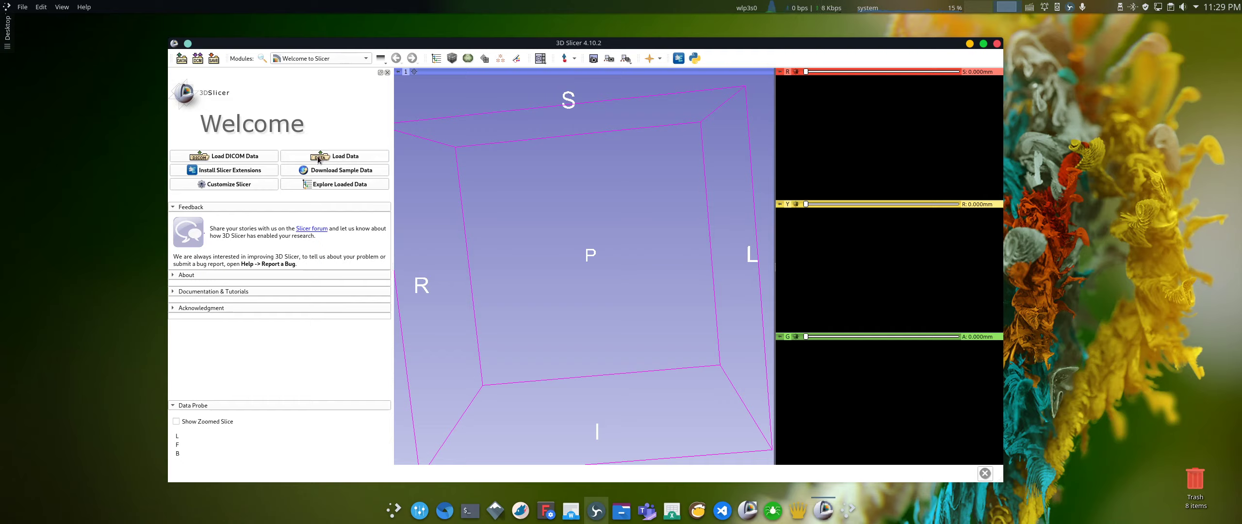
Step: Load filename.nhdr from the raw_data folder on the desktop into the scene as a Volume
click(183, 60)
click(340, 153)
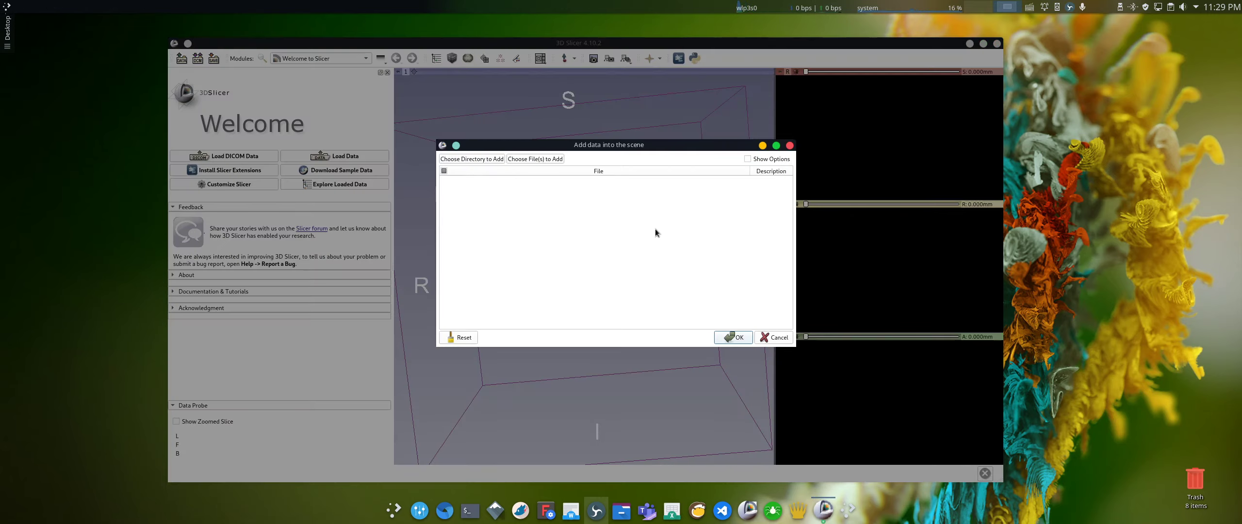
click(524, 158)
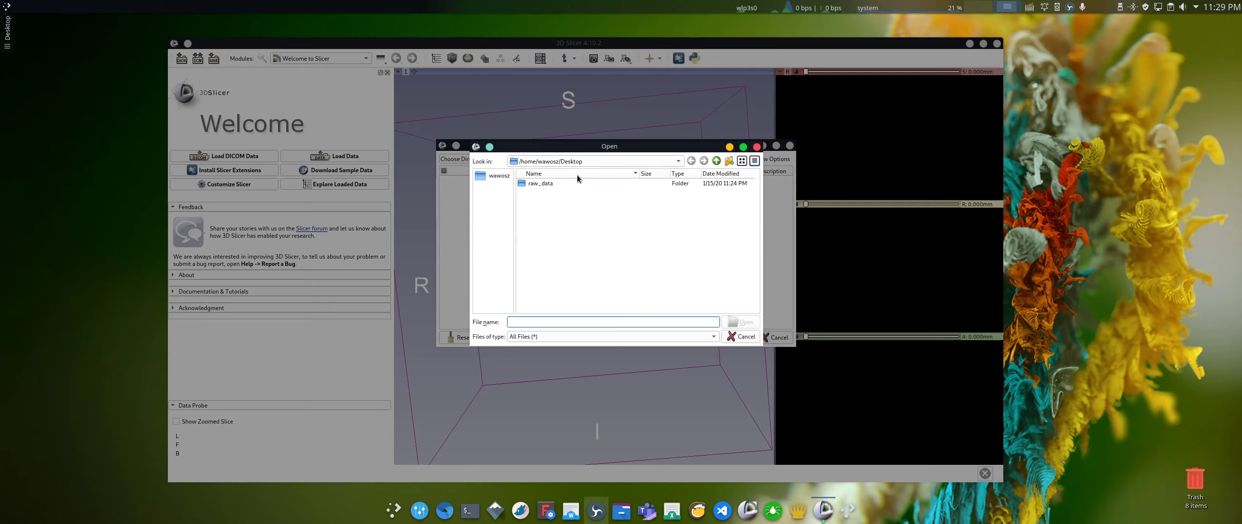
click(536, 184)
double_click(536, 182)
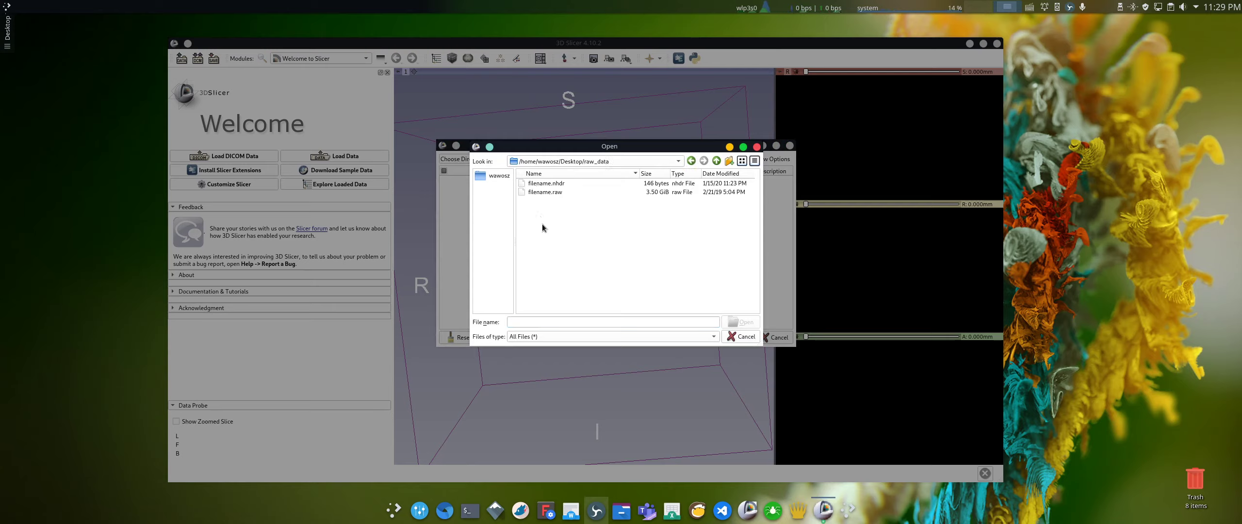
click(555, 184)
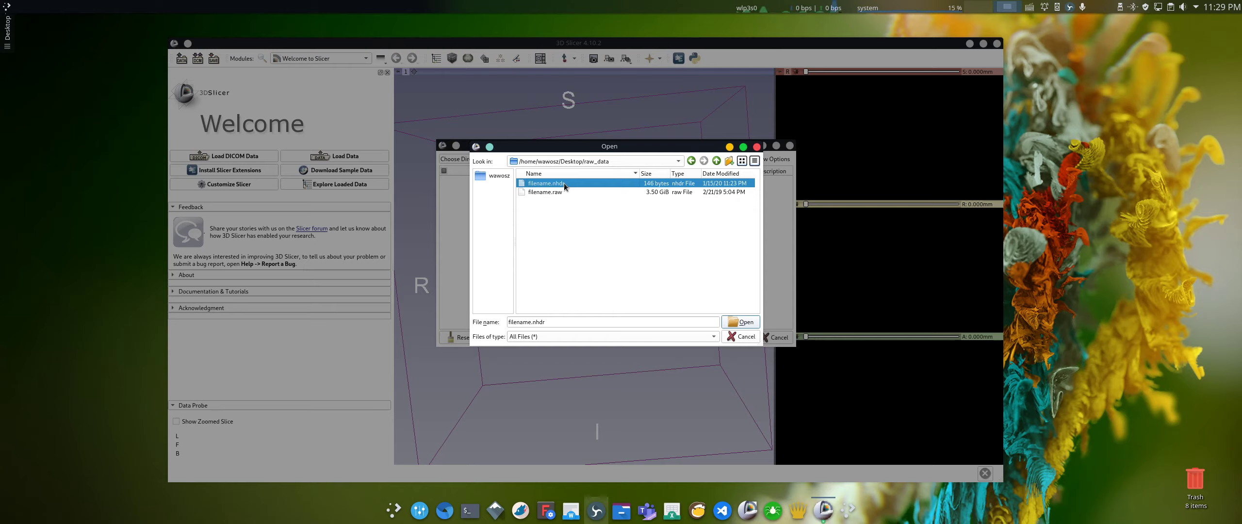
click(744, 322)
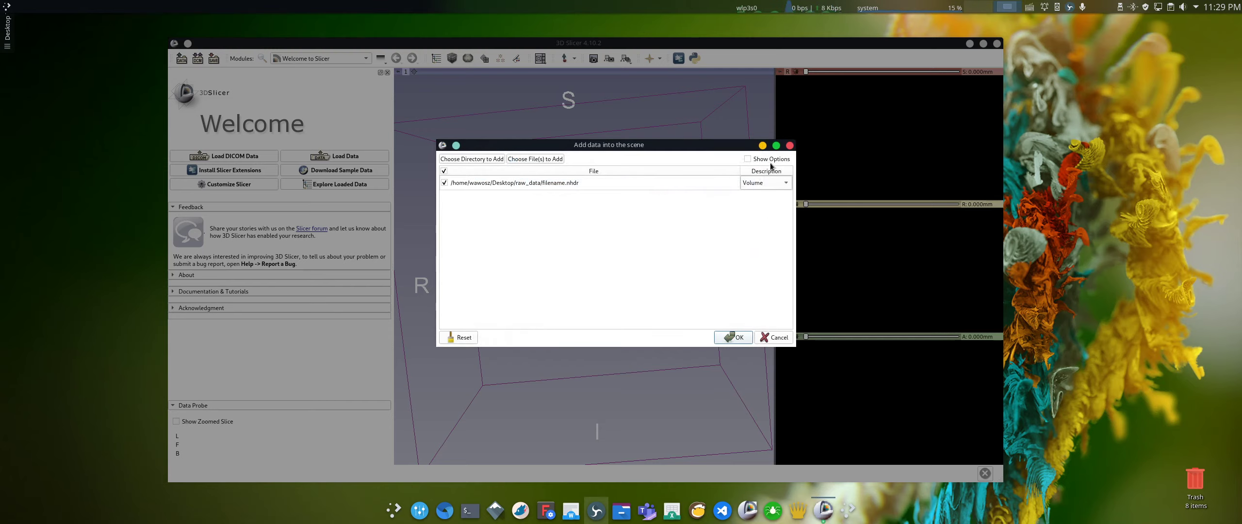
click(733, 340)
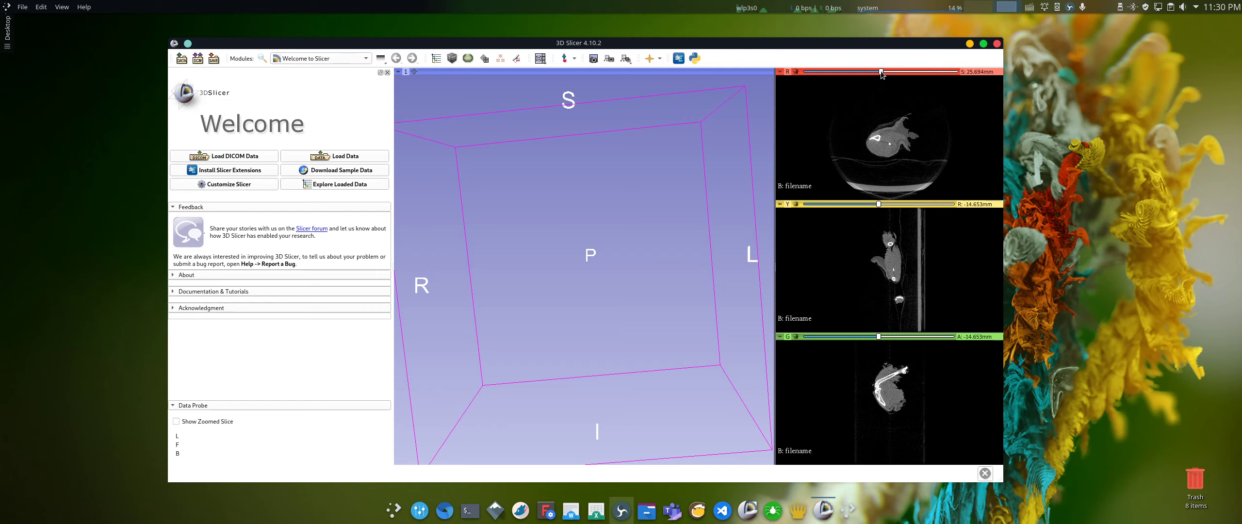
Step: Browse the loaded volume's slices in the red, yellow and green views and set the layout to Four-Up
mouse_move(881, 71)
mouse_down()
mouse_move(823, 73)
mouse_move(938, 77)
mouse_move(890, 73)
mouse_up()
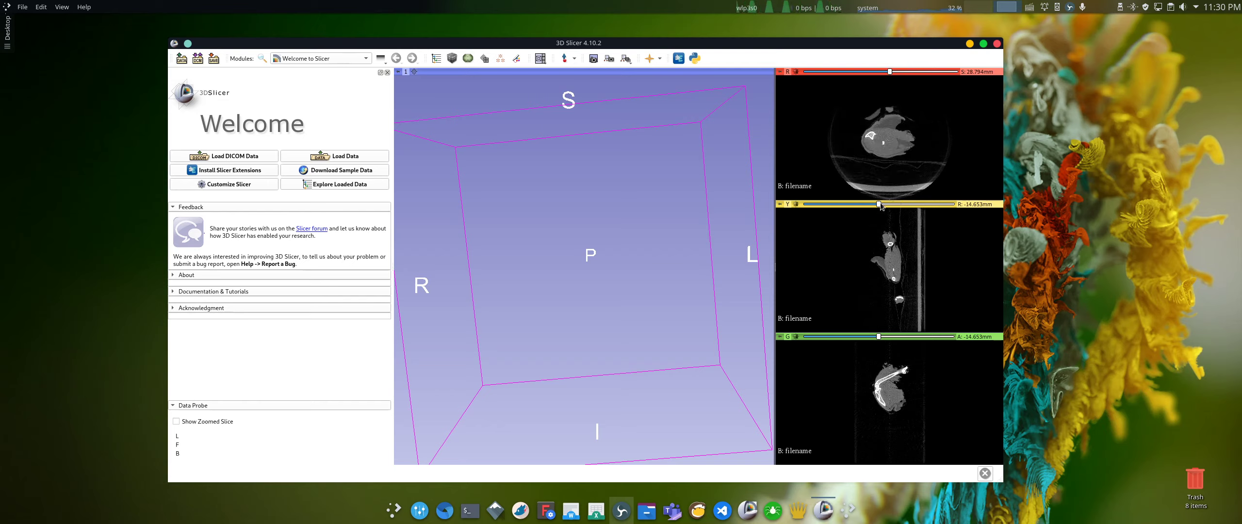
drag(880, 206, 857, 213)
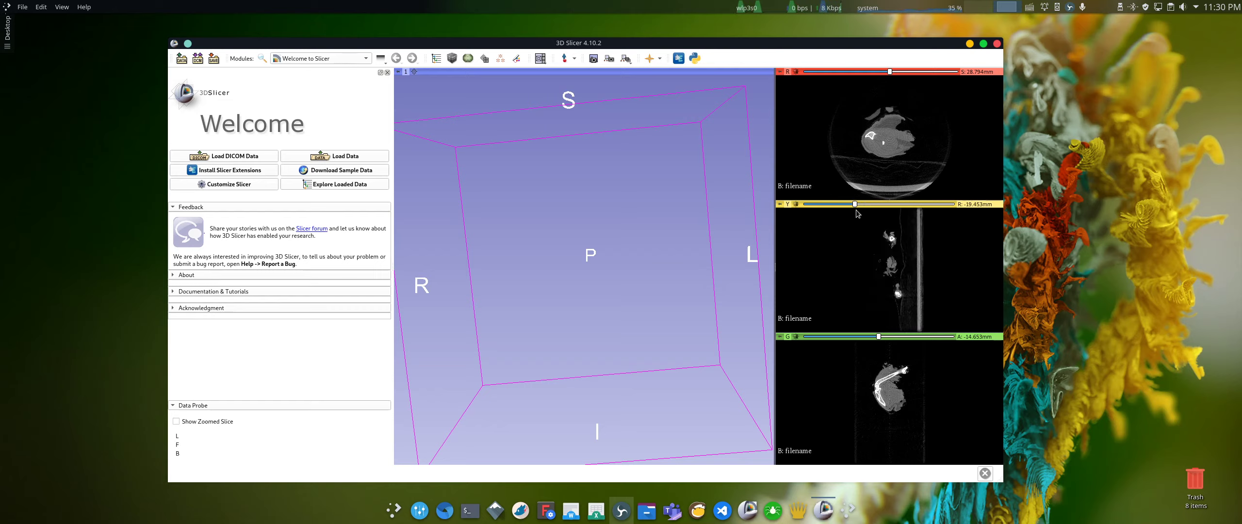
mouse_move(879, 337)
mouse_down()
mouse_move(901, 338)
mouse_move(868, 342)
mouse_up()
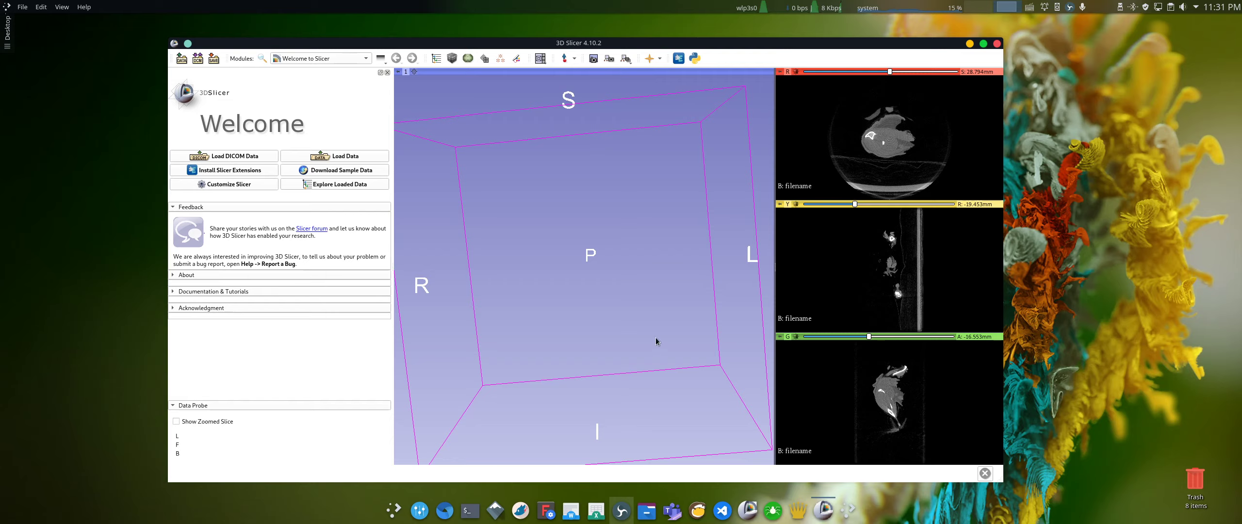
click(540, 61)
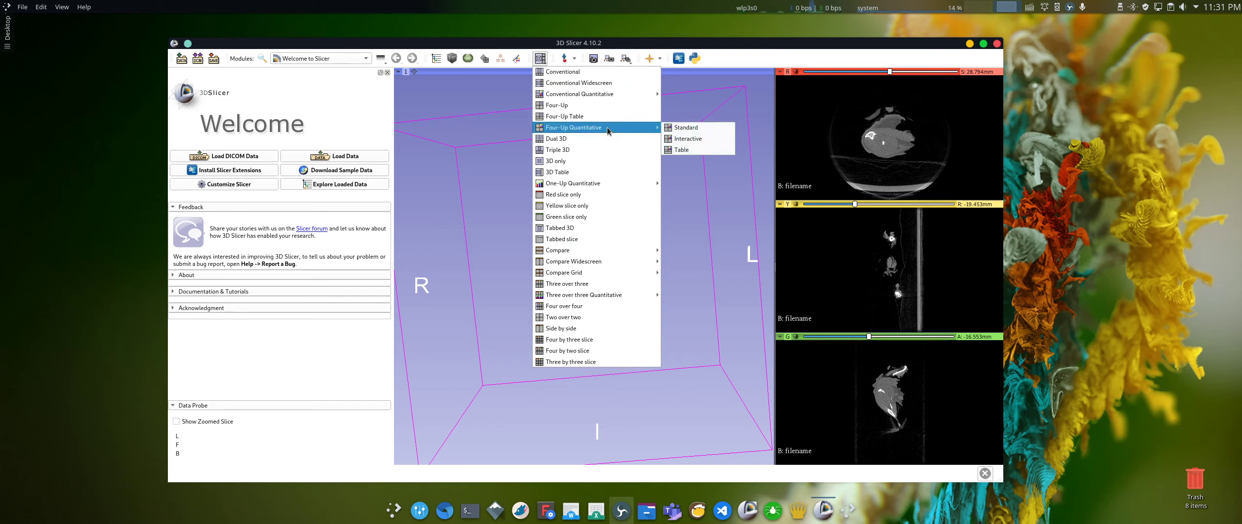
click(575, 107)
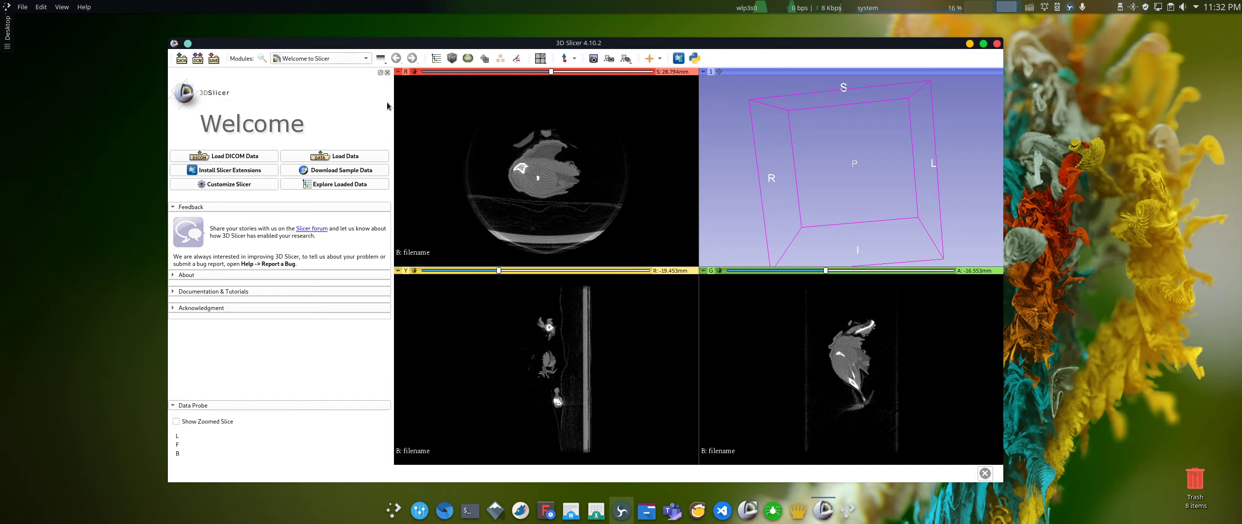
Step: Open the Crop Volume module and create an input ROI for the loaded volume
click(261, 59)
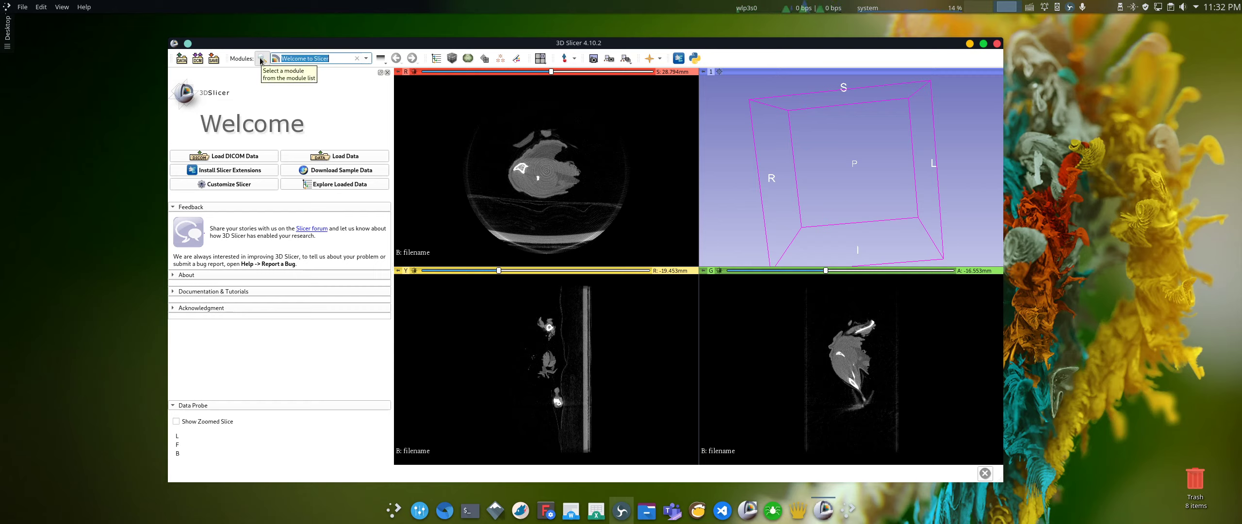
text(crop)
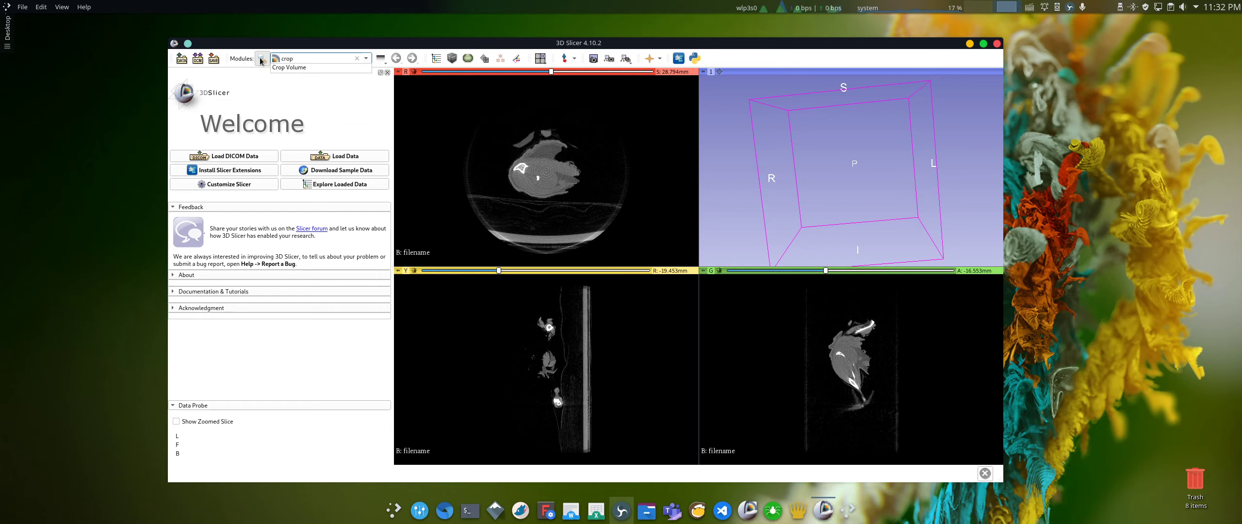
click(288, 67)
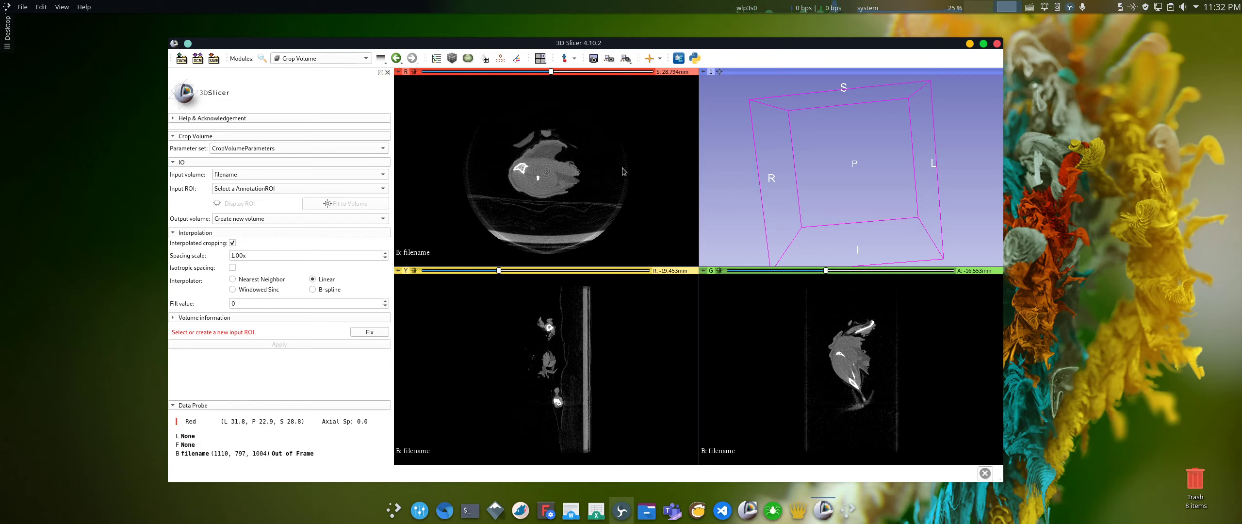
click(369, 332)
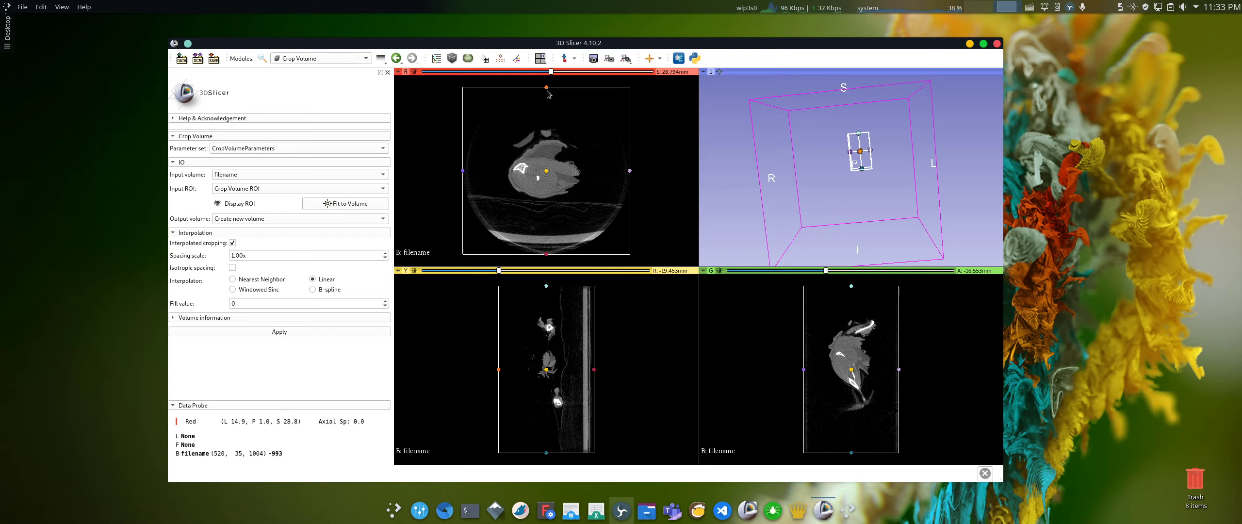
Step: Tighten all four sides of the crop ROI around the specimen in the red axial slice view
drag(546, 87, 547, 119)
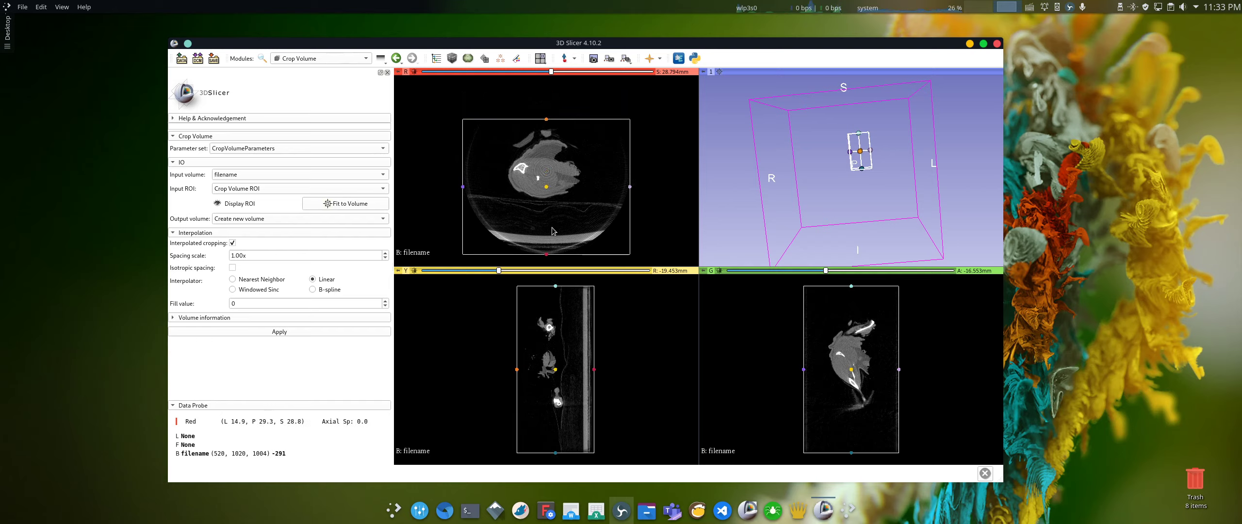
drag(547, 256, 547, 218)
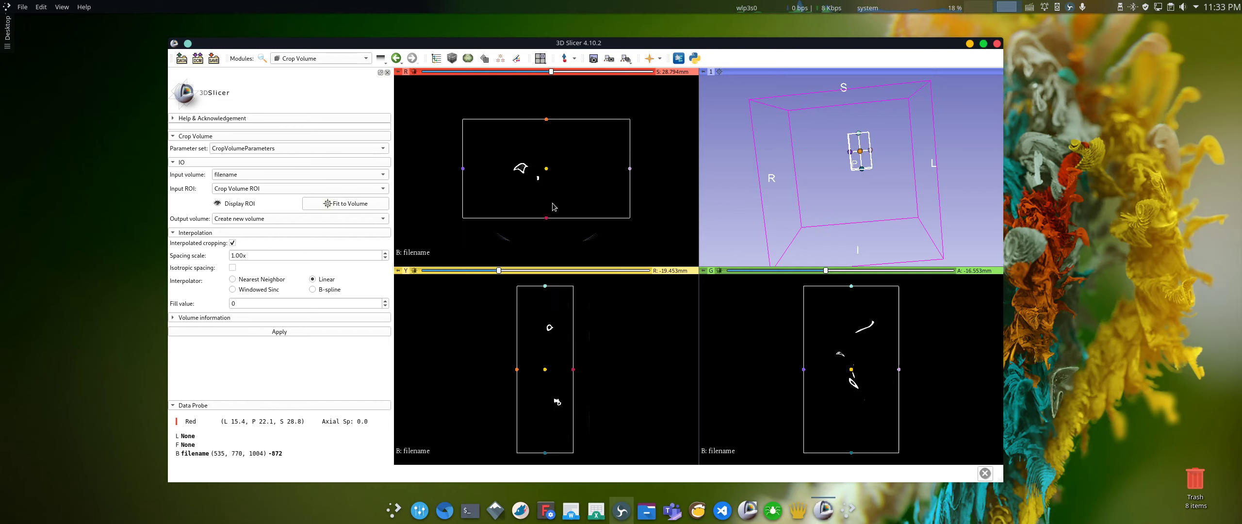
scroll(560, 174, down, 3)
drag(563, 171, 541, 208)
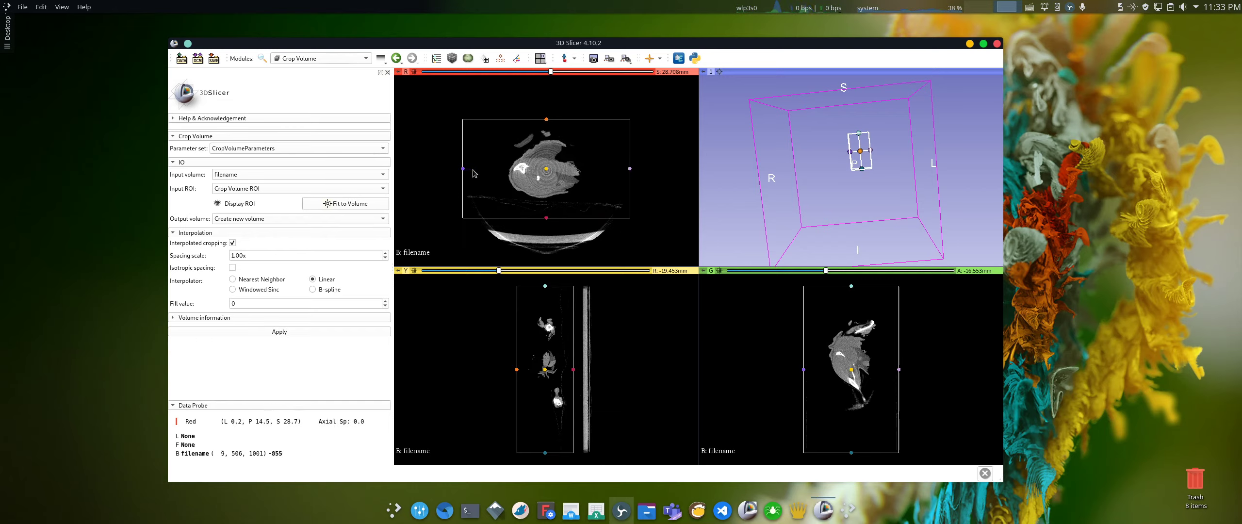
drag(474, 173, 495, 168)
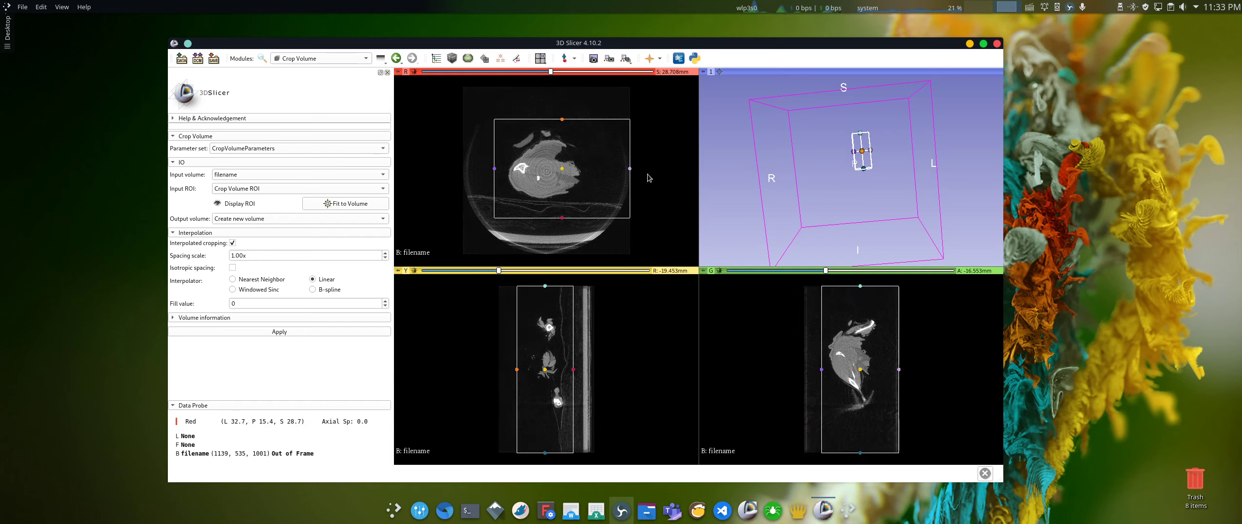
drag(631, 170, 593, 171)
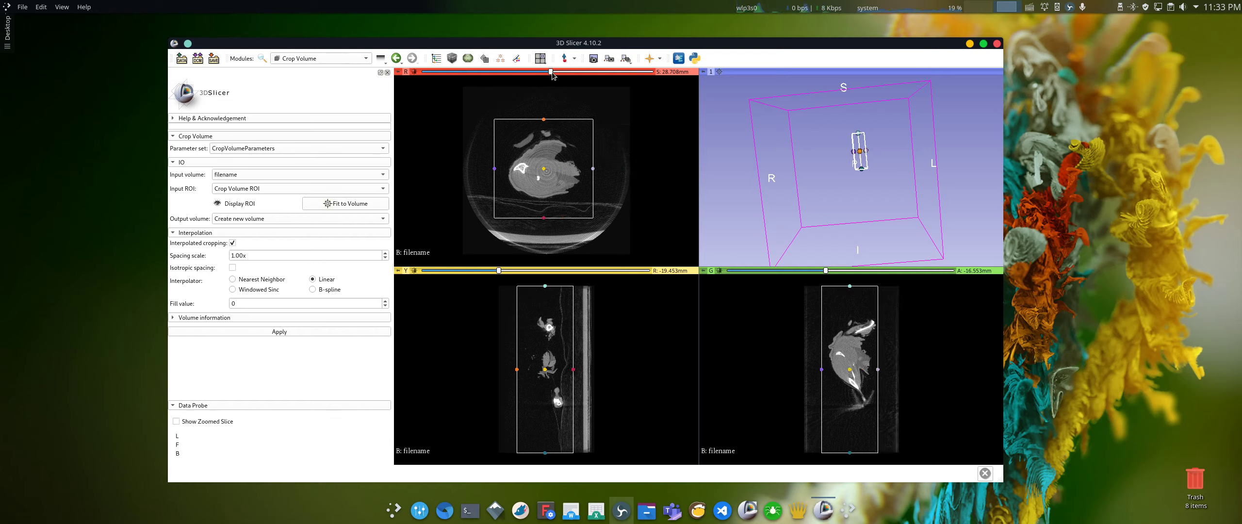
Step: Check the ROI against other axial slices and widen its patient-left edge slightly to give the bone more clearance
mouse_move(551, 72)
mouse_down()
mouse_move(456, 83)
mouse_move(550, 83)
mouse_up()
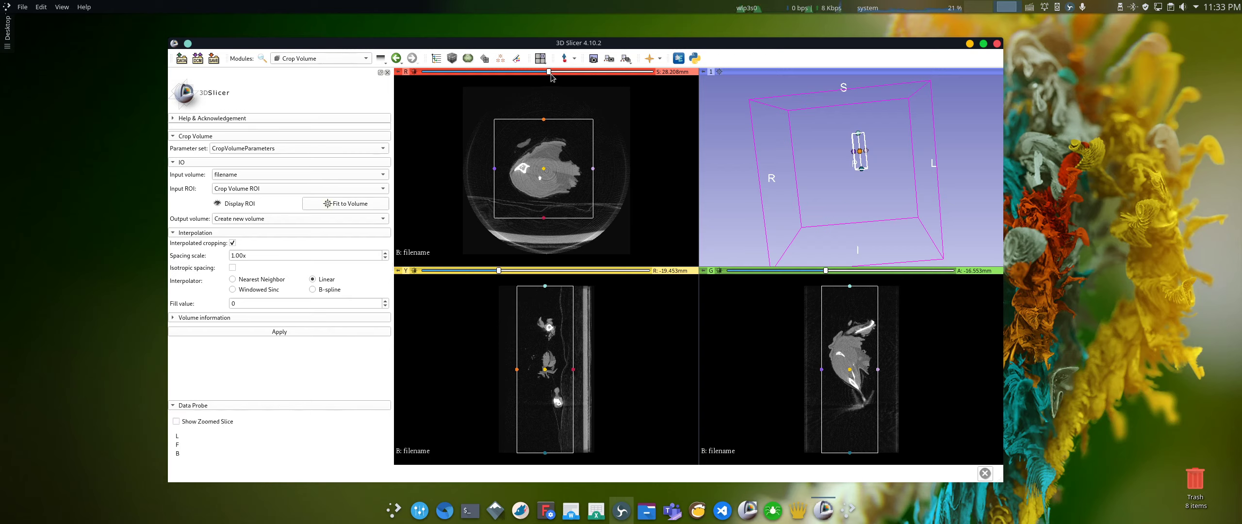
drag(549, 72, 597, 72)
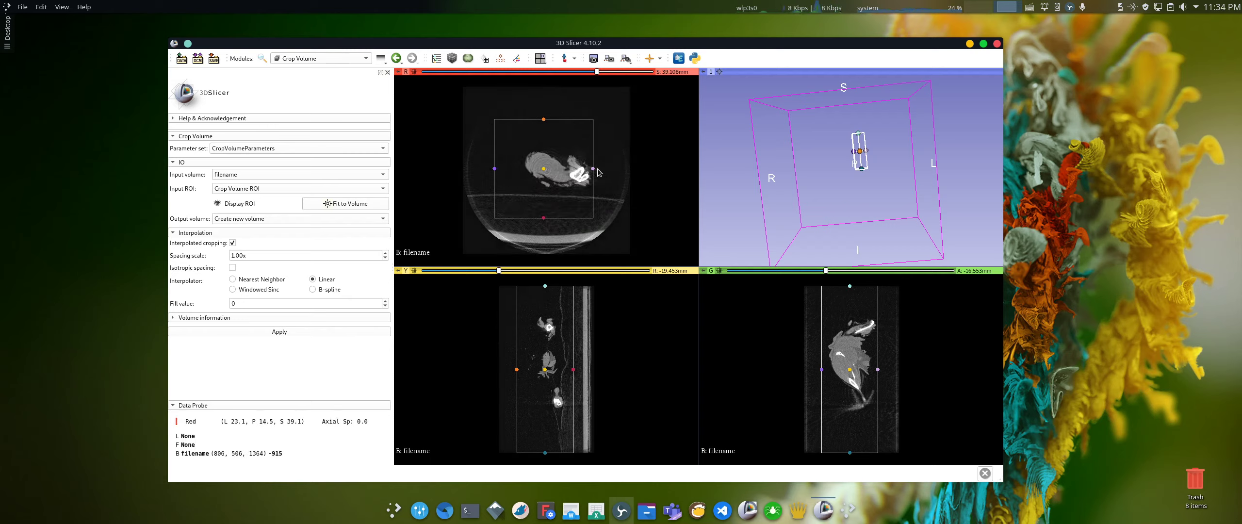
drag(595, 171, 596, 172)
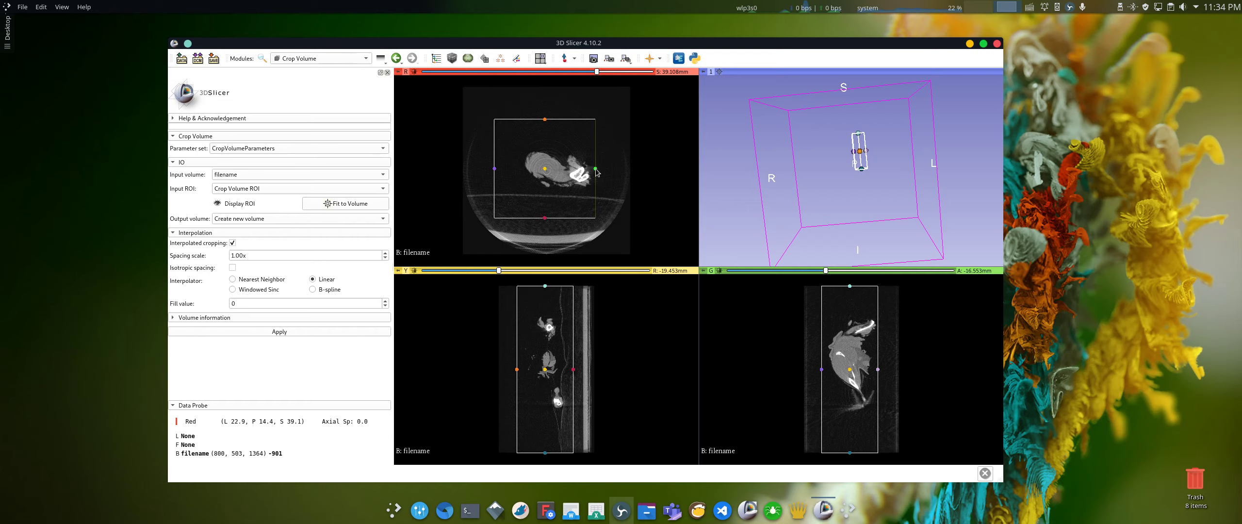
drag(596, 71, 513, 80)
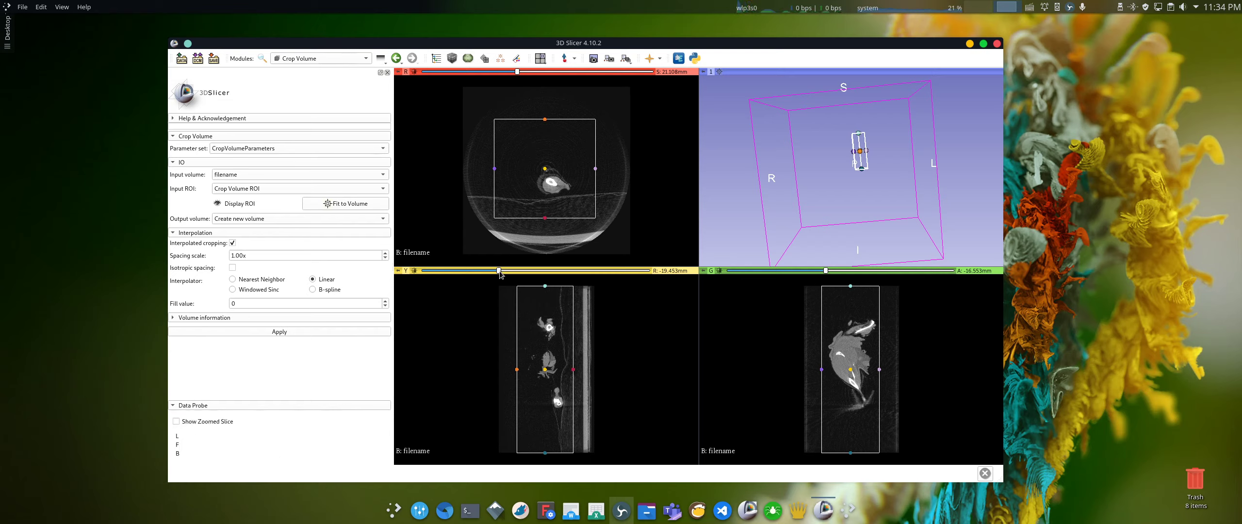
Step: Pull in the ROI's inferior and superior edges toward the specimen in the yellow sagittal view, checking different slices
scroll(499, 275, down, 5)
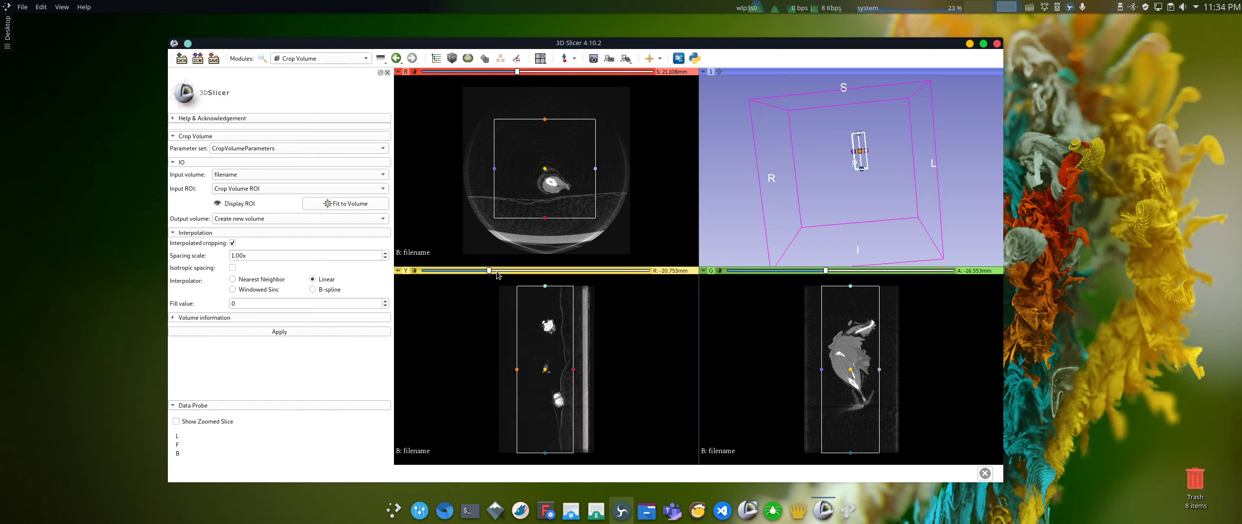
drag(490, 271, 560, 266)
drag(561, 264, 584, 267)
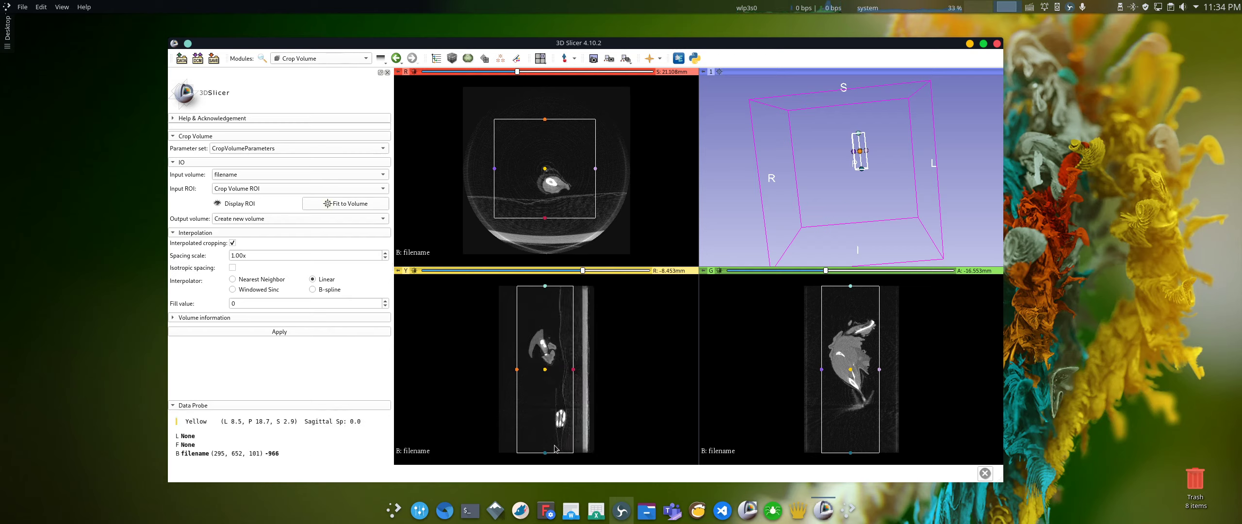
drag(544, 453, 546, 434)
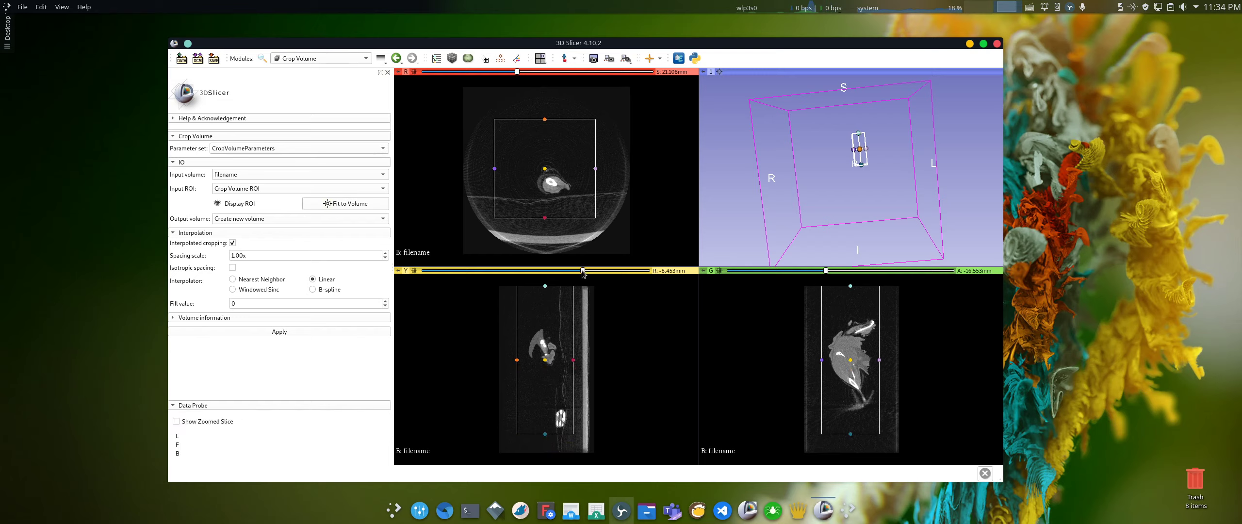
drag(582, 270, 545, 305)
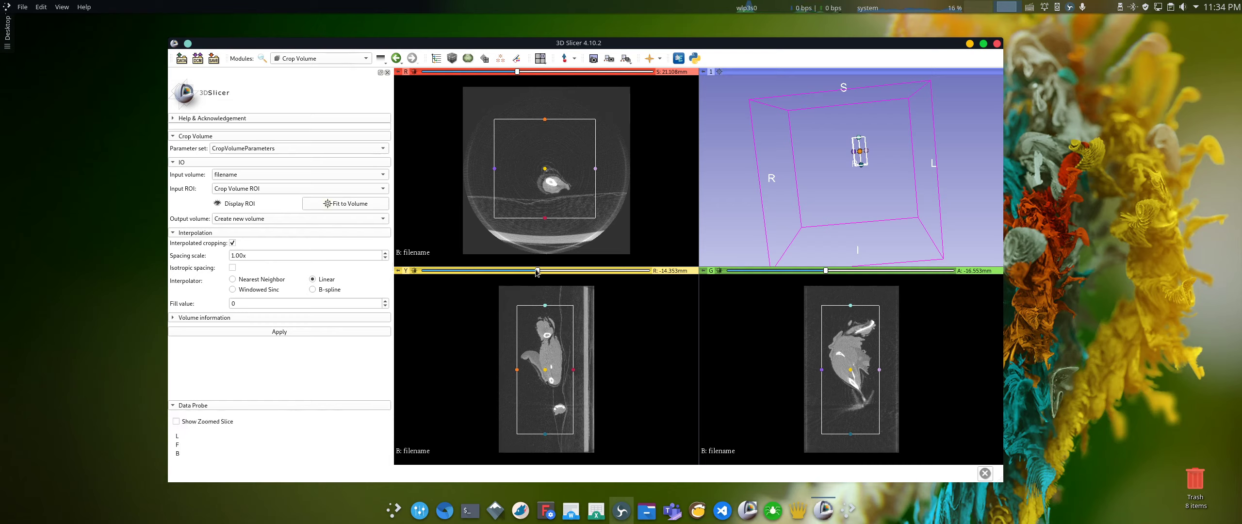
Step: Move the ROI's posterior edge slightly inward in the sagittal view and check the fit across neighbouring slices
drag(537, 271, 570, 275)
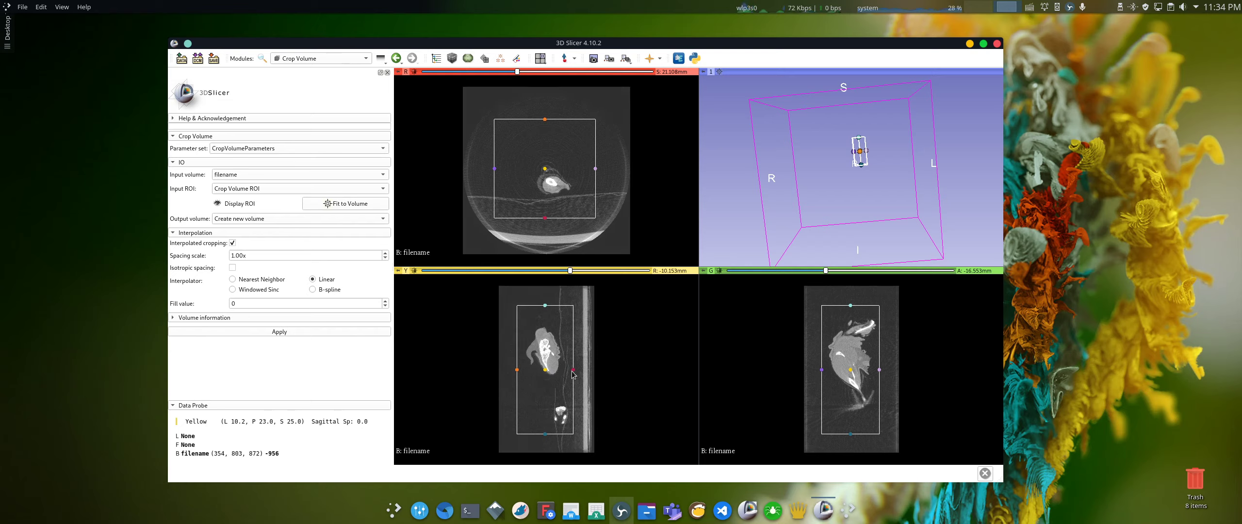
drag(572, 371, 571, 370)
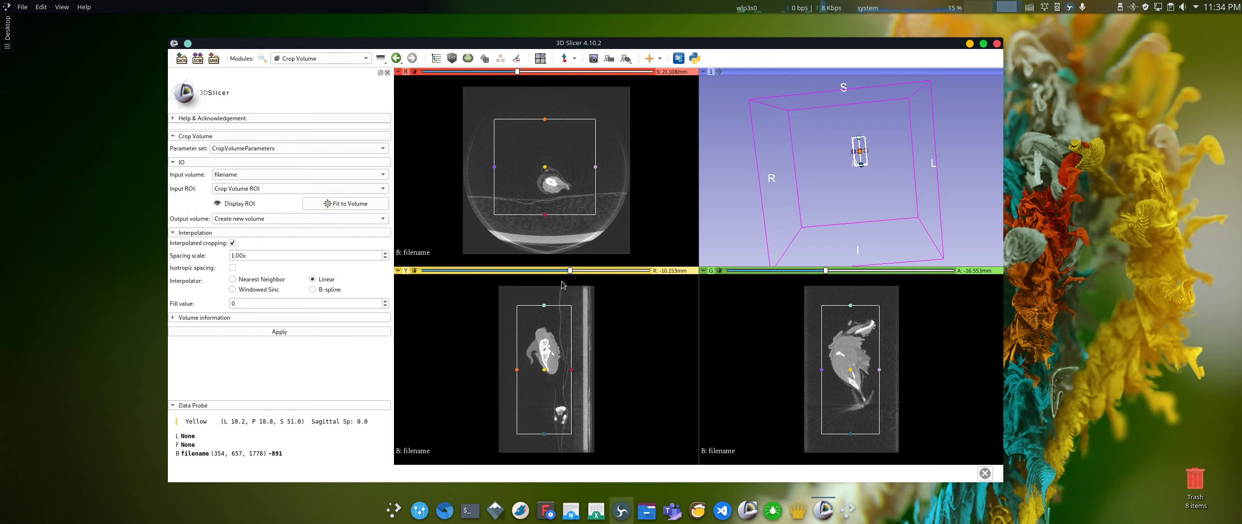
scroll(572, 272, down, 6)
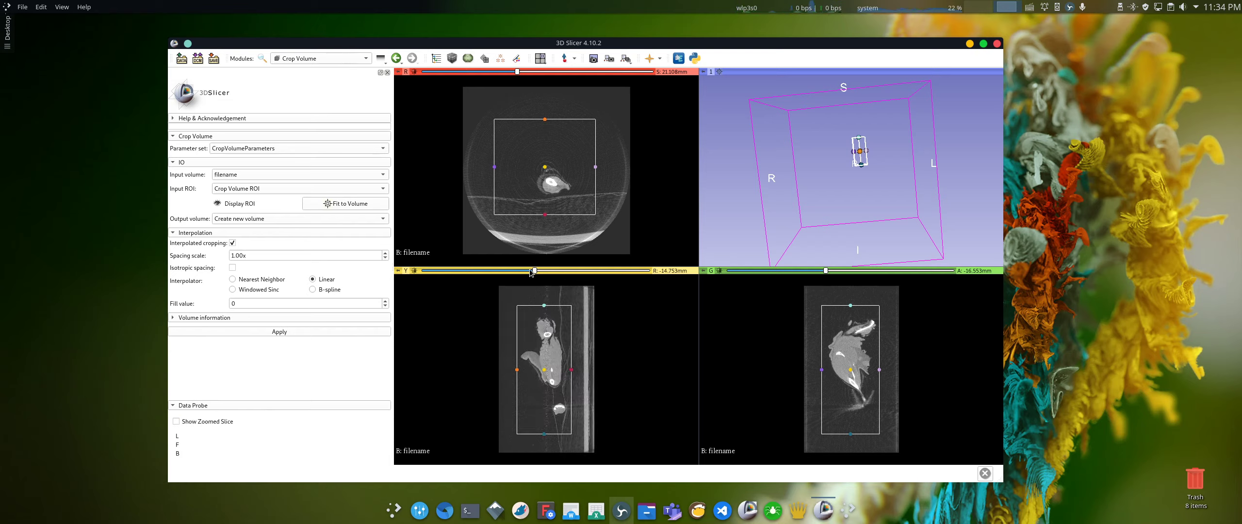
Step: Check the ROI's fit in other sagittal and coronal slices and crop the volume into a new output volume with linear interpolation
scroll(576, 273, up, 14)
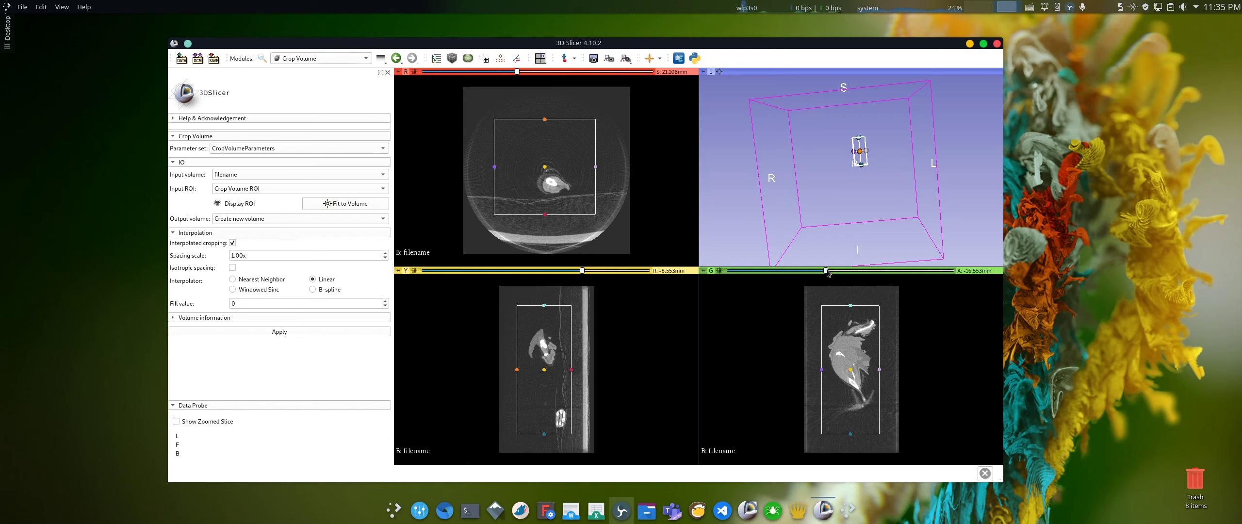
mouse_move(826, 271)
mouse_down()
mouse_move(802, 271)
mouse_move(856, 264)
mouse_move(817, 270)
mouse_up()
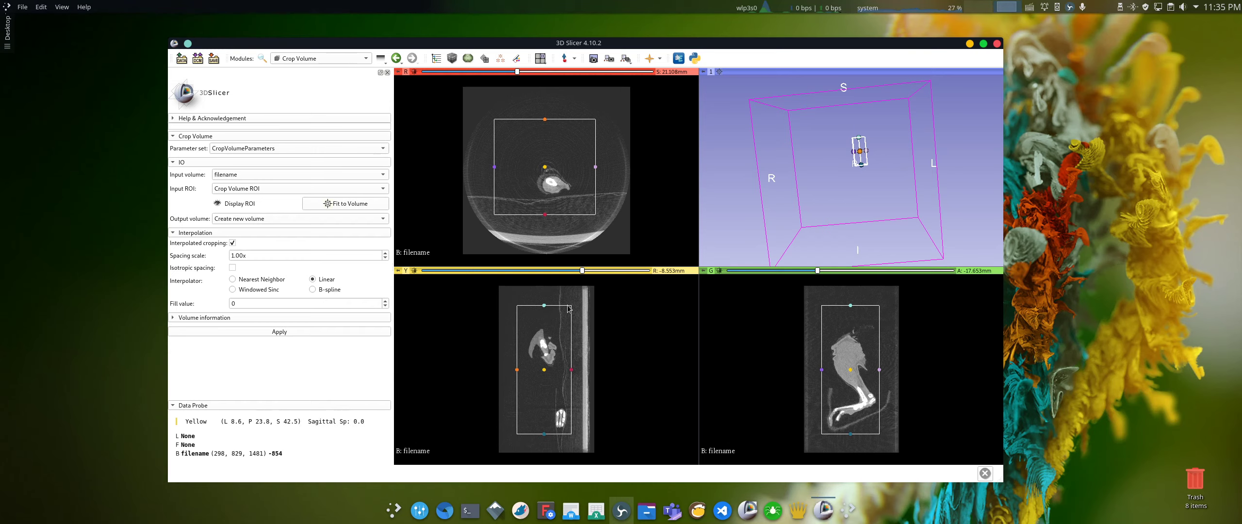
click(283, 333)
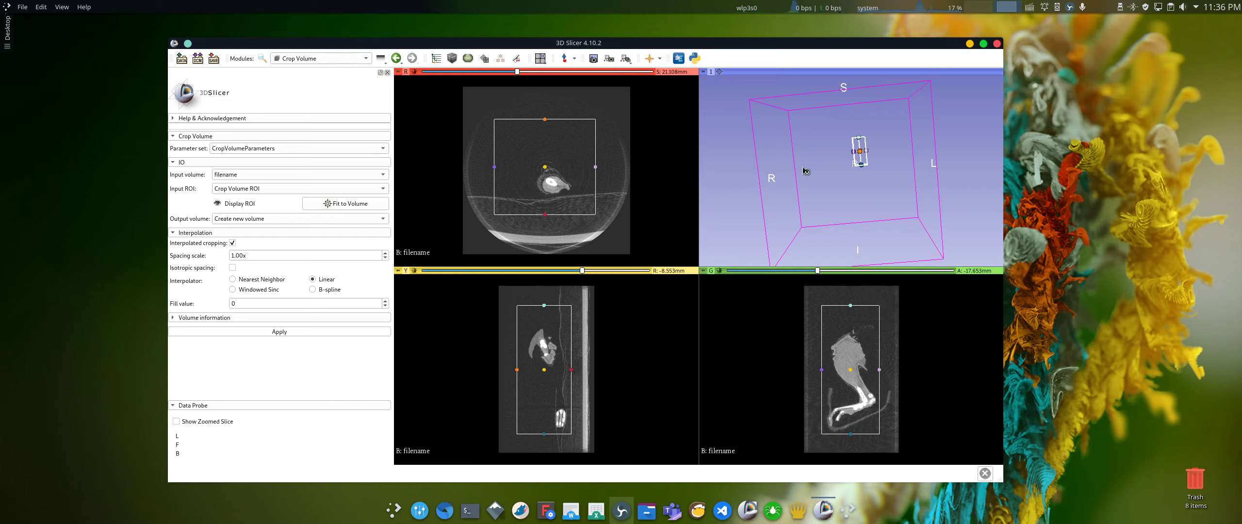
right_click(1068, 9)
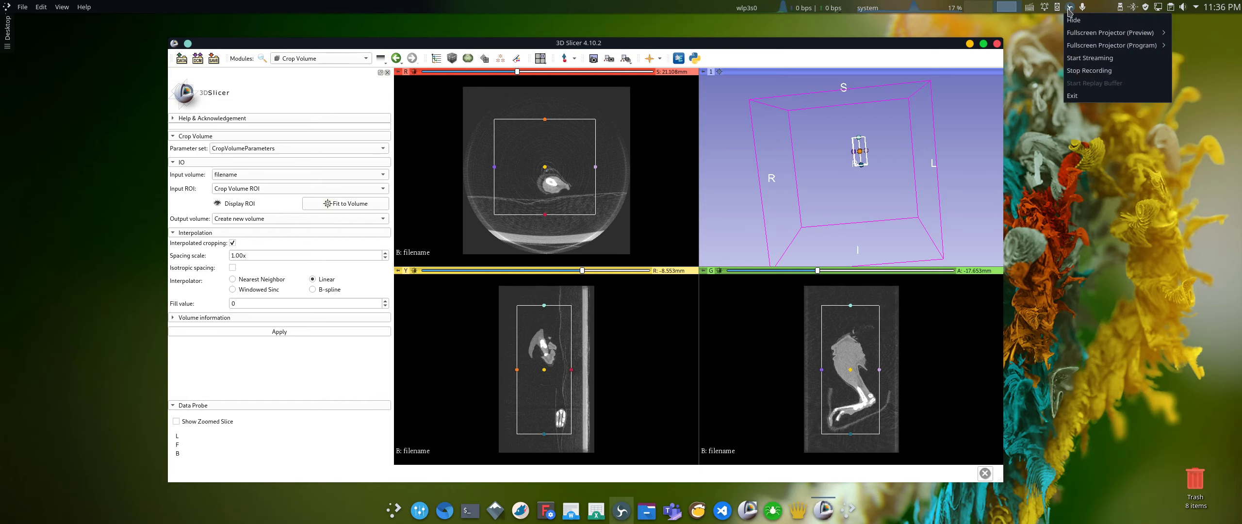
click(1089, 71)
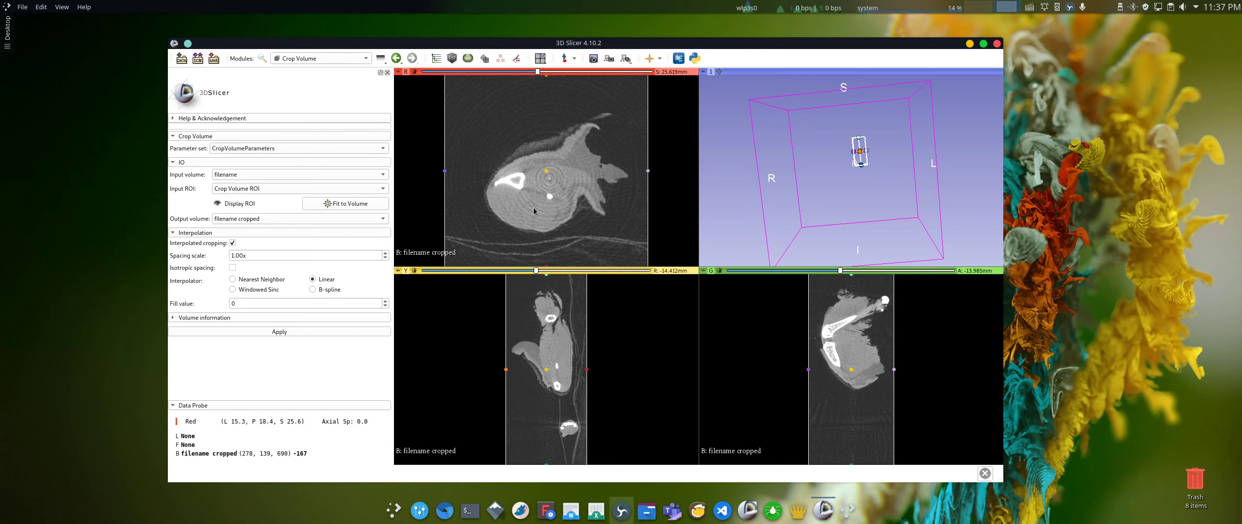
Step: Adjust the cropped volume's window/level to darken the background in the slices, and set the view layout to Conventional Widescreen
mouse_move(539, 214)
mouse_down()
mouse_move(530, 207)
mouse_move(540, 217)
mouse_up()
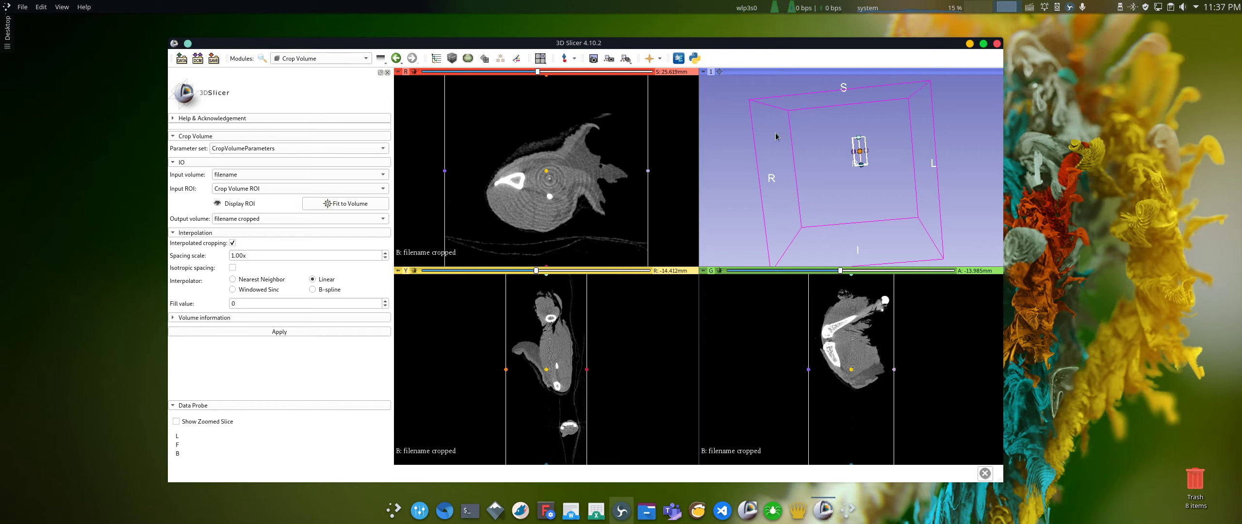
click(539, 60)
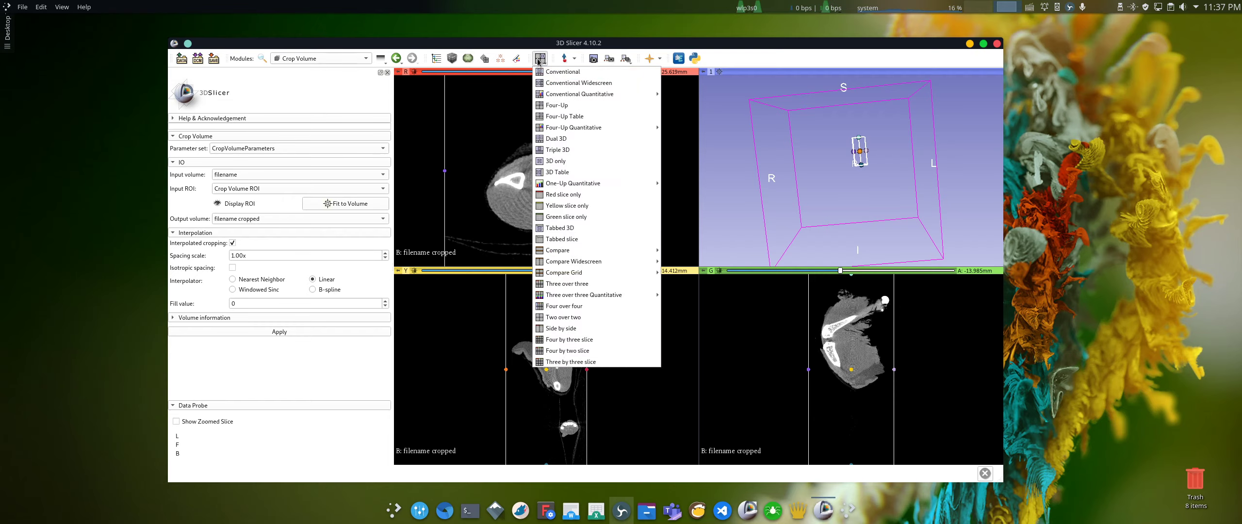
click(554, 83)
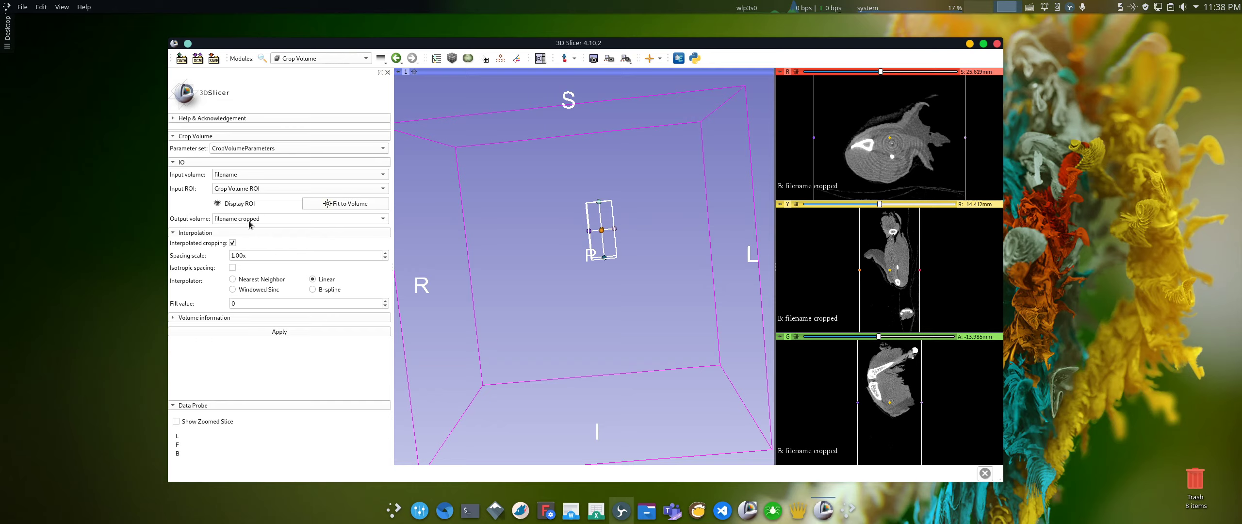
Step: Switch to the Volume Rendering module and choose "filename cropped" as the volume
click(313, 59)
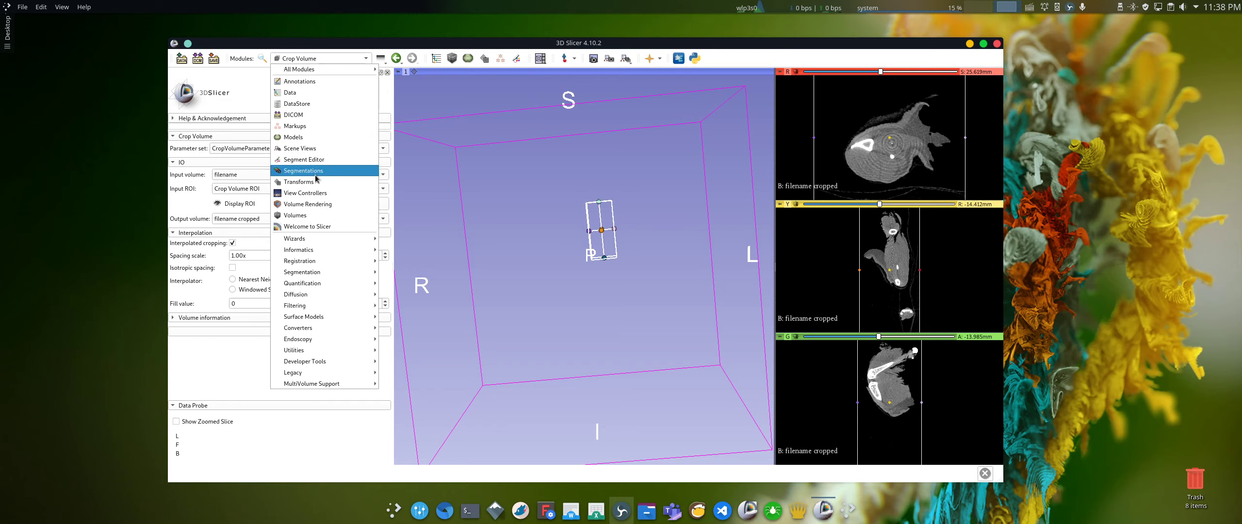
click(302, 204)
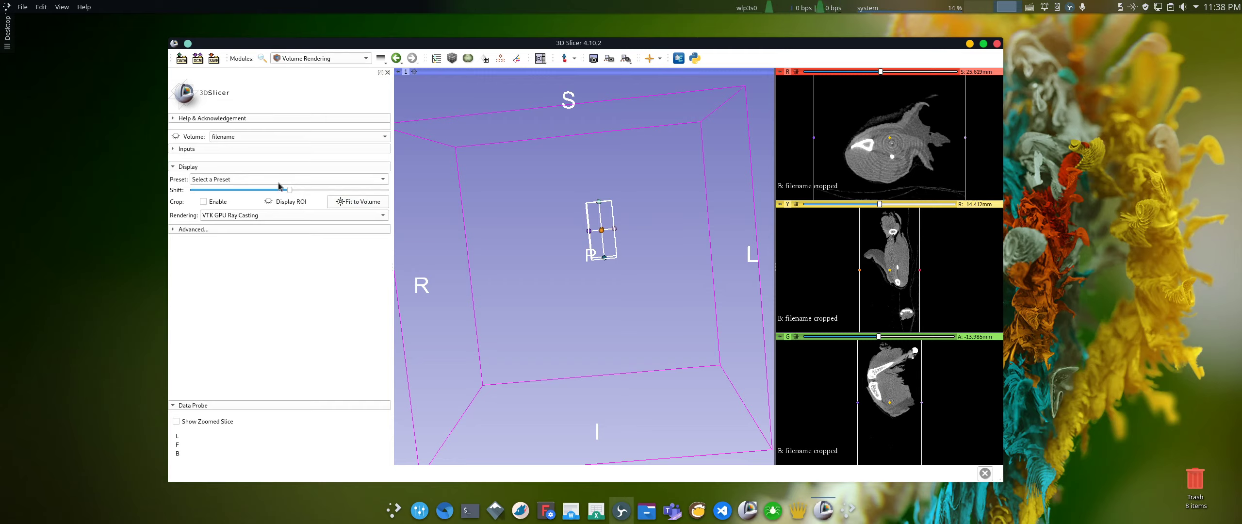
click(234, 137)
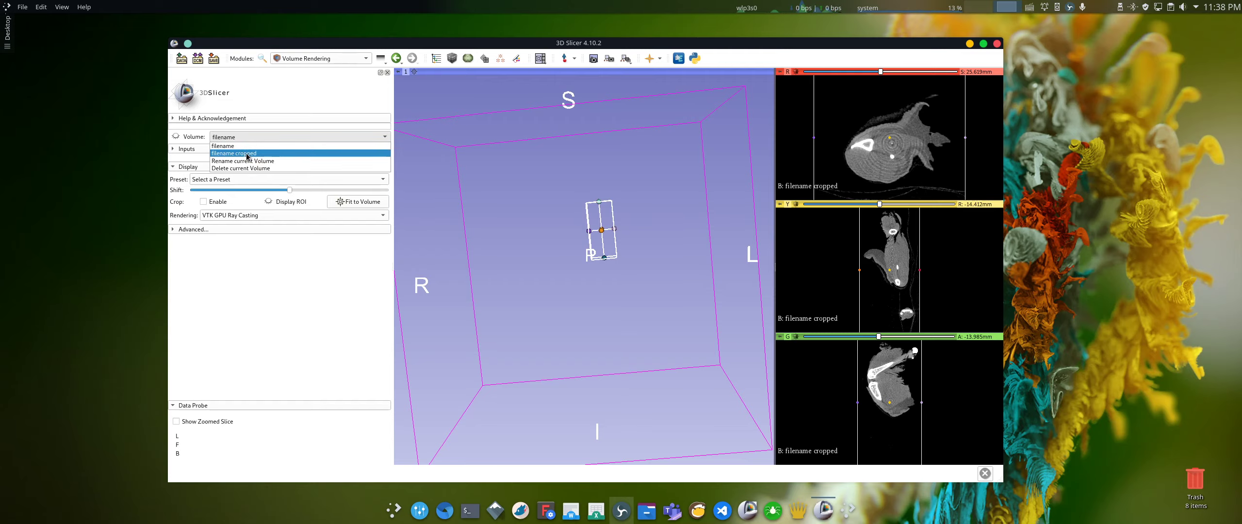
click(247, 155)
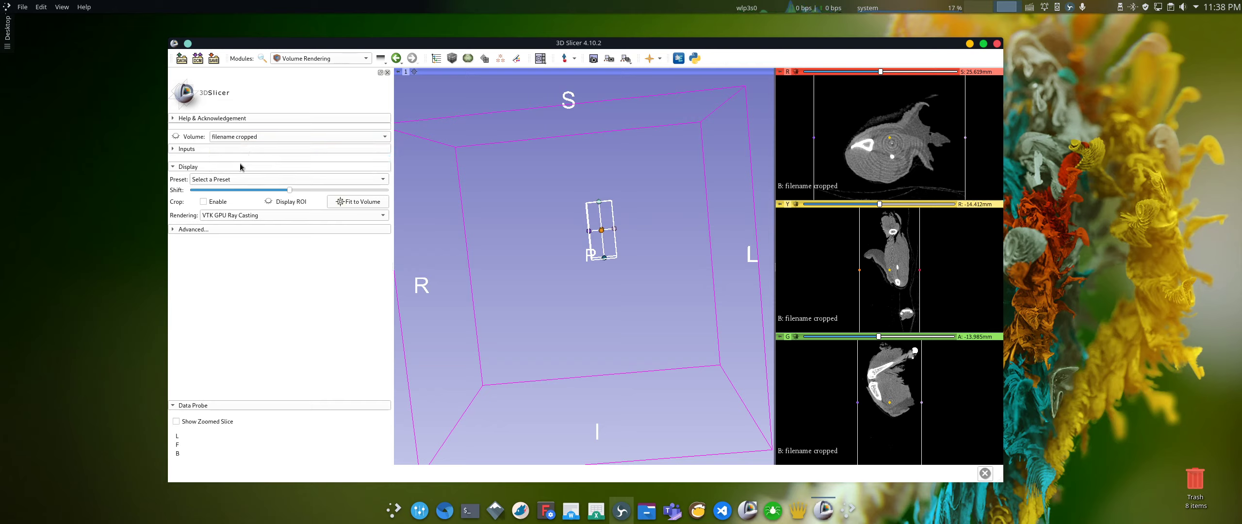
Step: Apply the CT-Bone preset with VTK GPU Ray Casting to the cropped volume and make its rendering visible
click(211, 181)
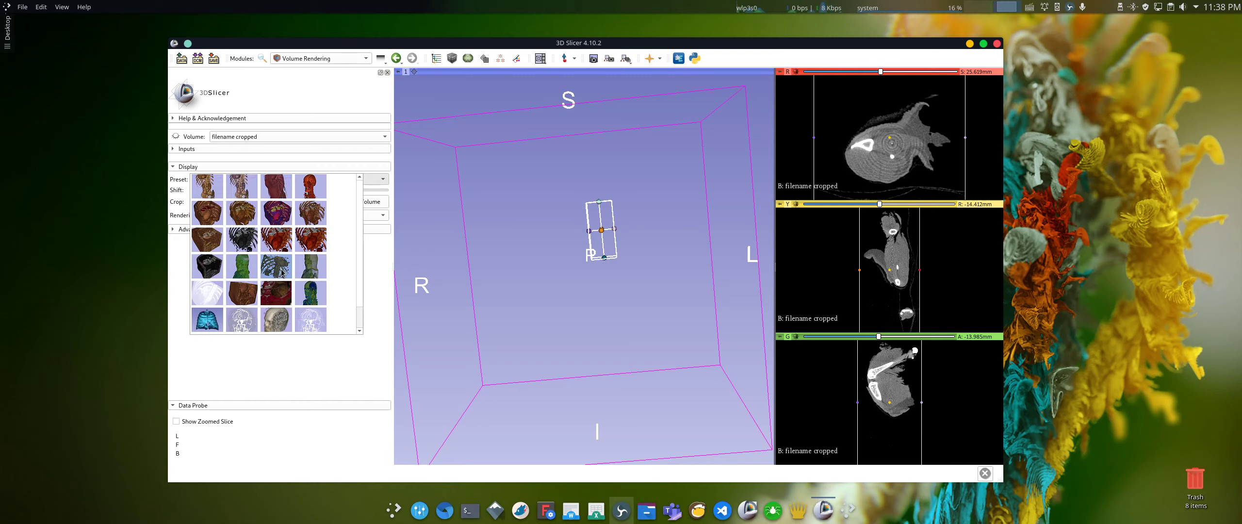
click(274, 189)
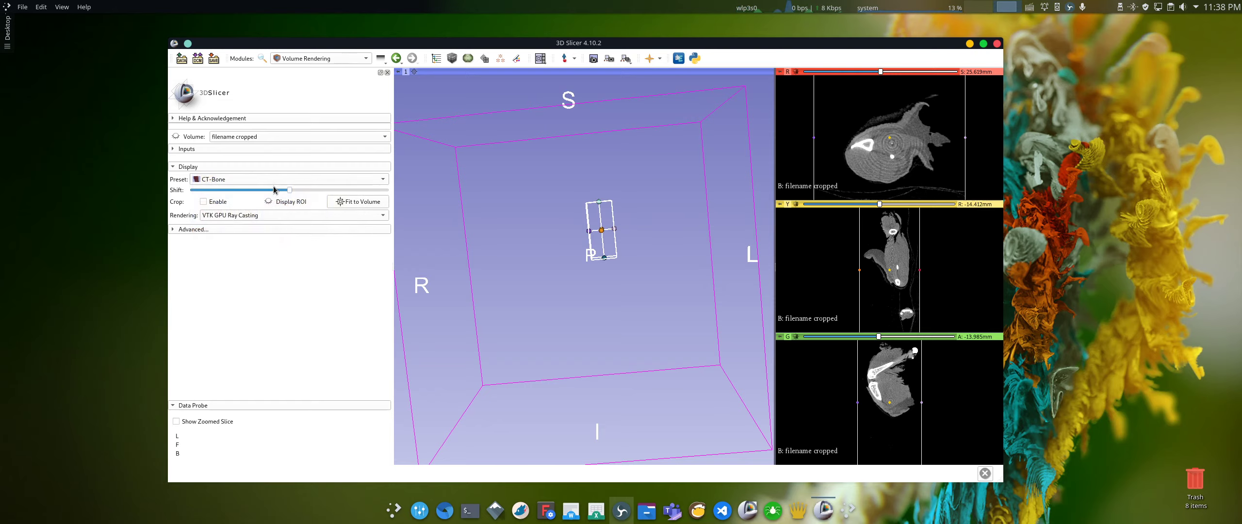
click(231, 216)
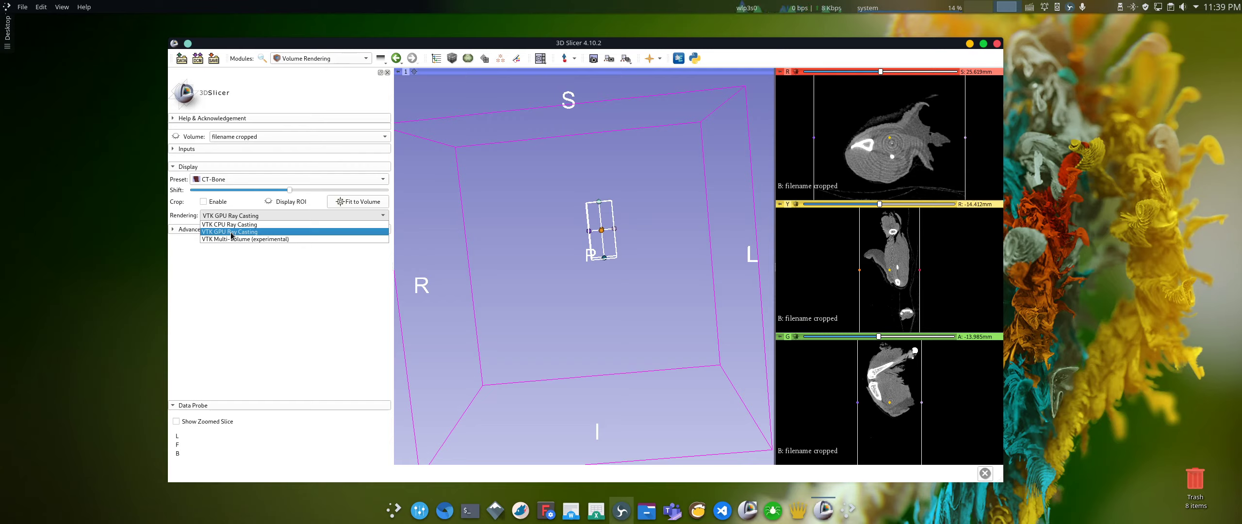
click(231, 232)
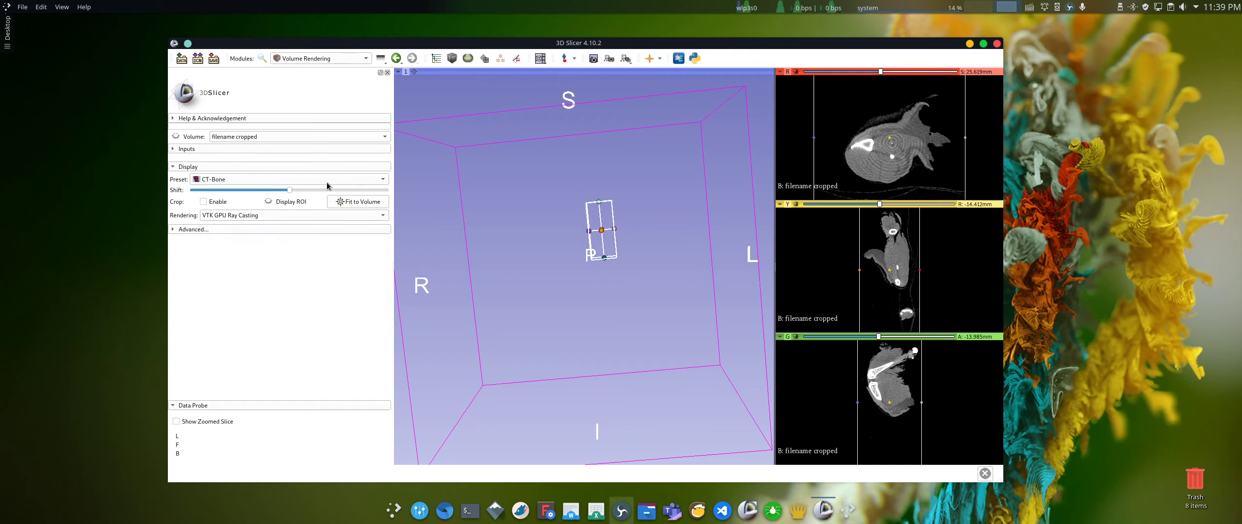
click(176, 137)
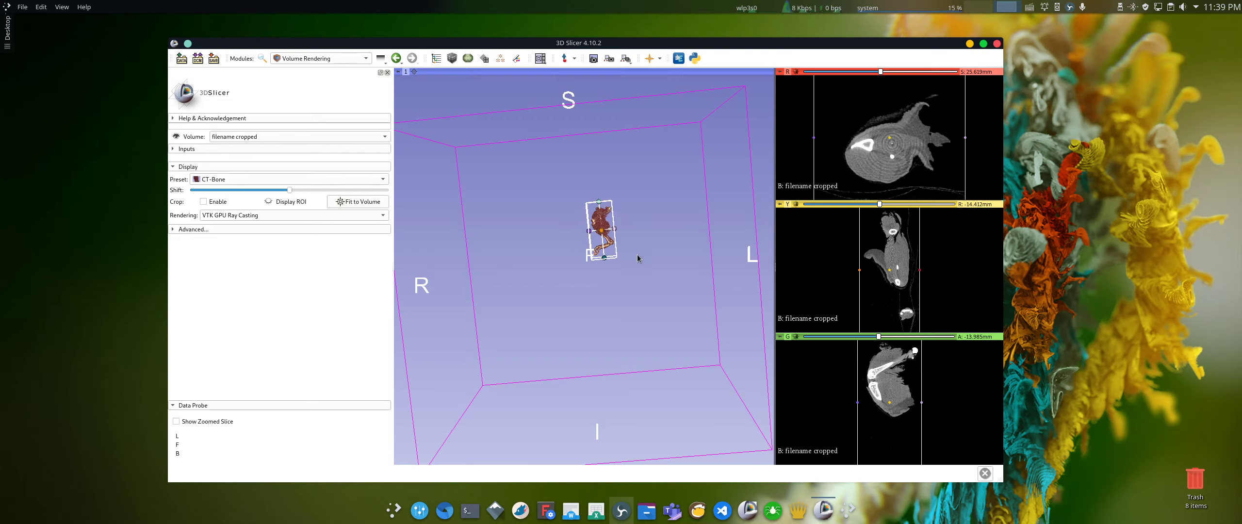
Step: Center the 3D view on the rendered specimen and increase the rendering Shift until the soft tissue disappears and only bone remains
scroll(632, 261, up, 2)
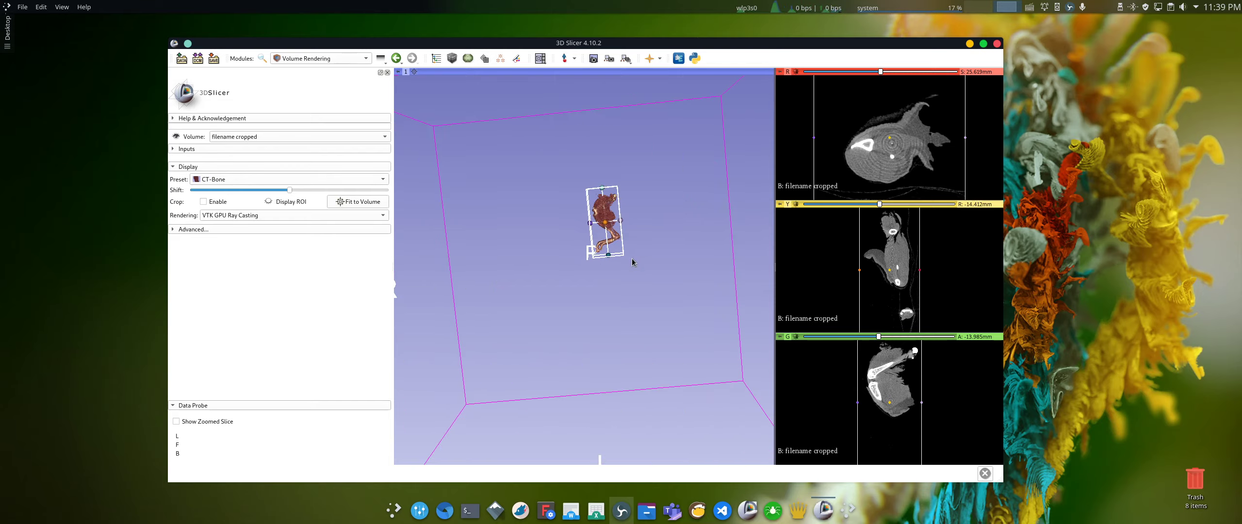
scroll(632, 259, up, 2)
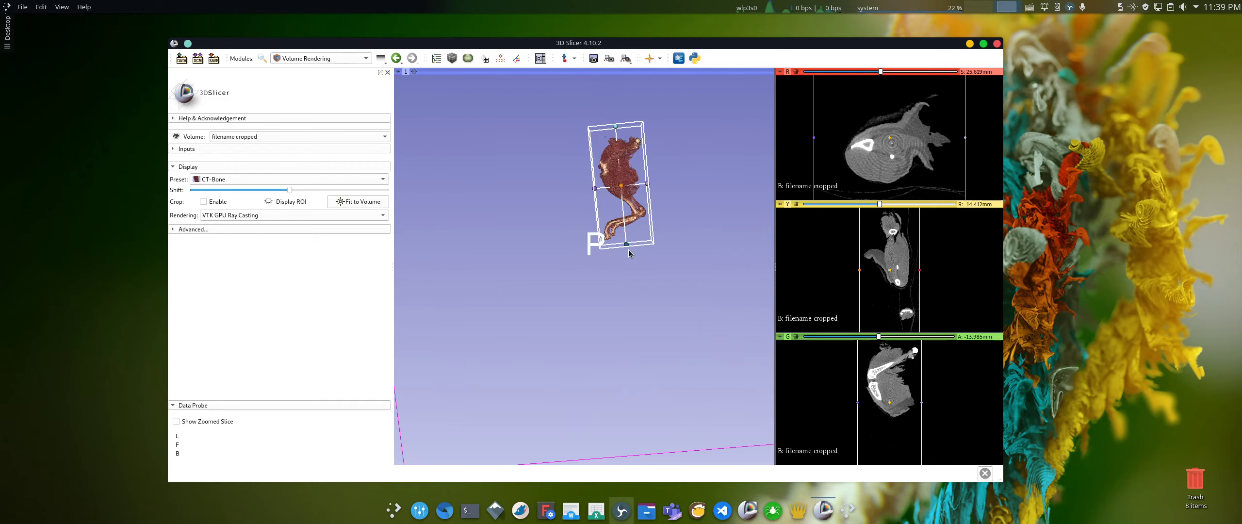
click(413, 72)
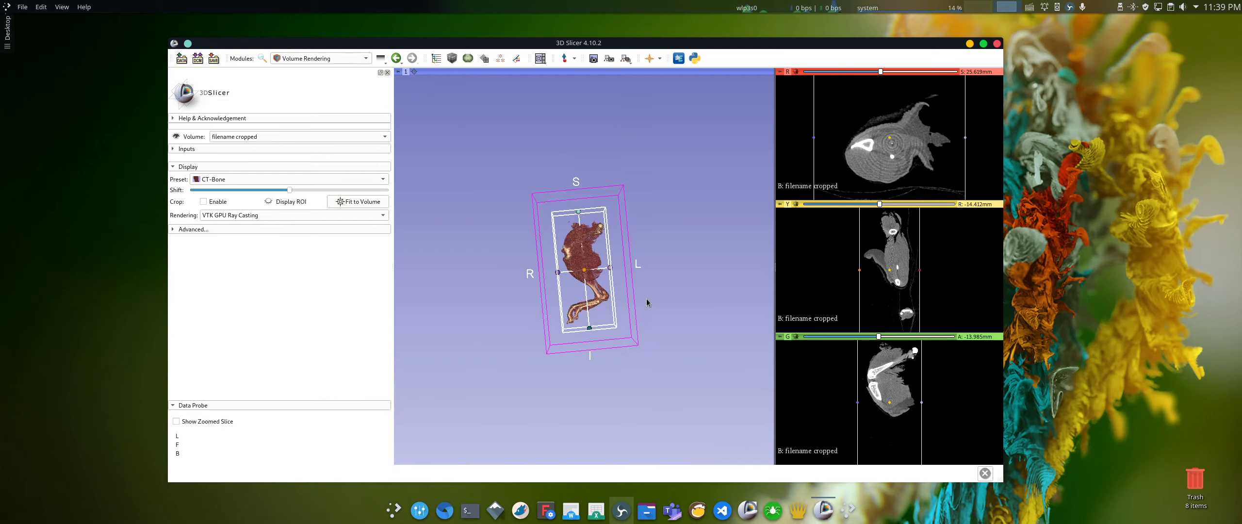
scroll(660, 335, down, 1)
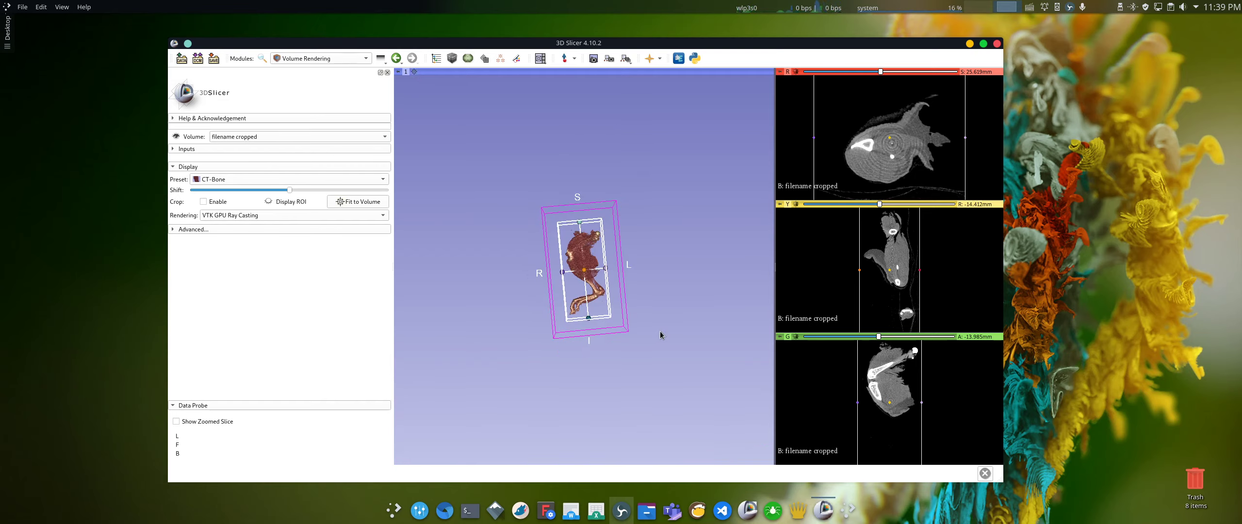
scroll(659, 333, up, 1)
scroll(660, 335, up, 4)
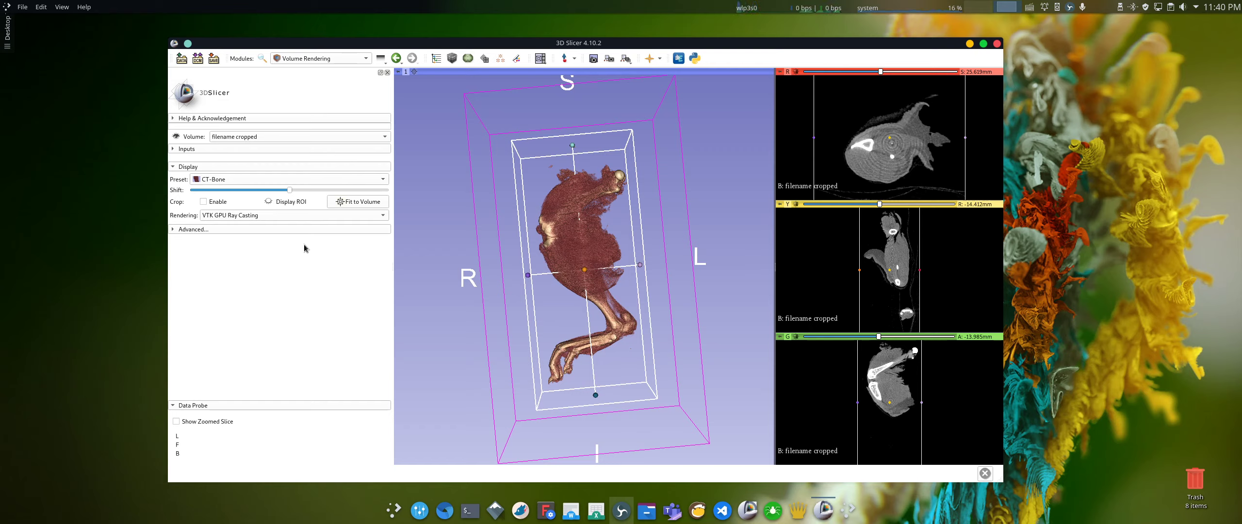
mouse_move(290, 192)
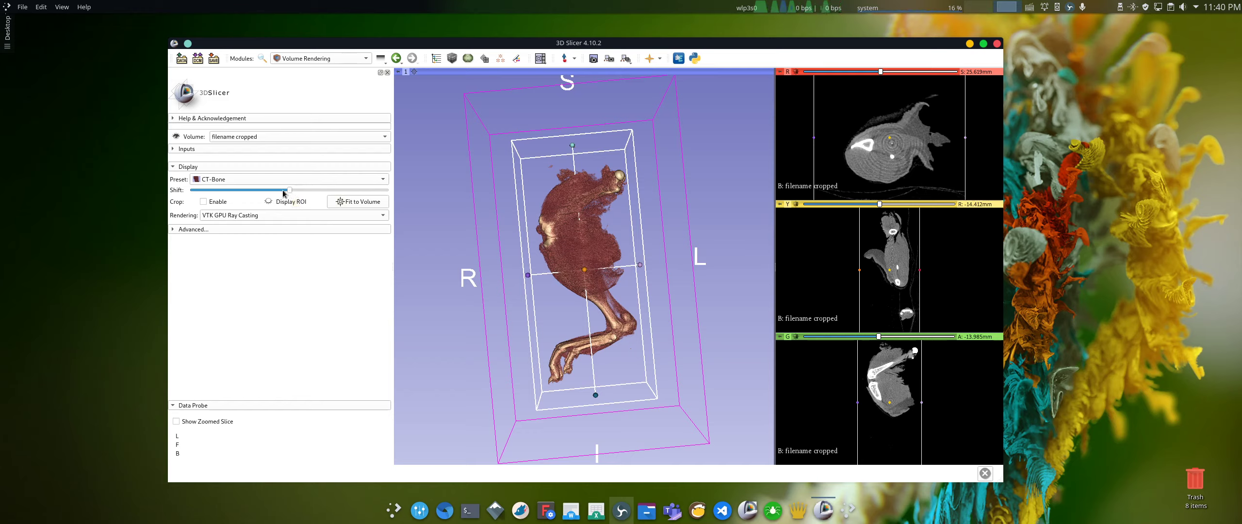
drag(284, 193, 300, 192)
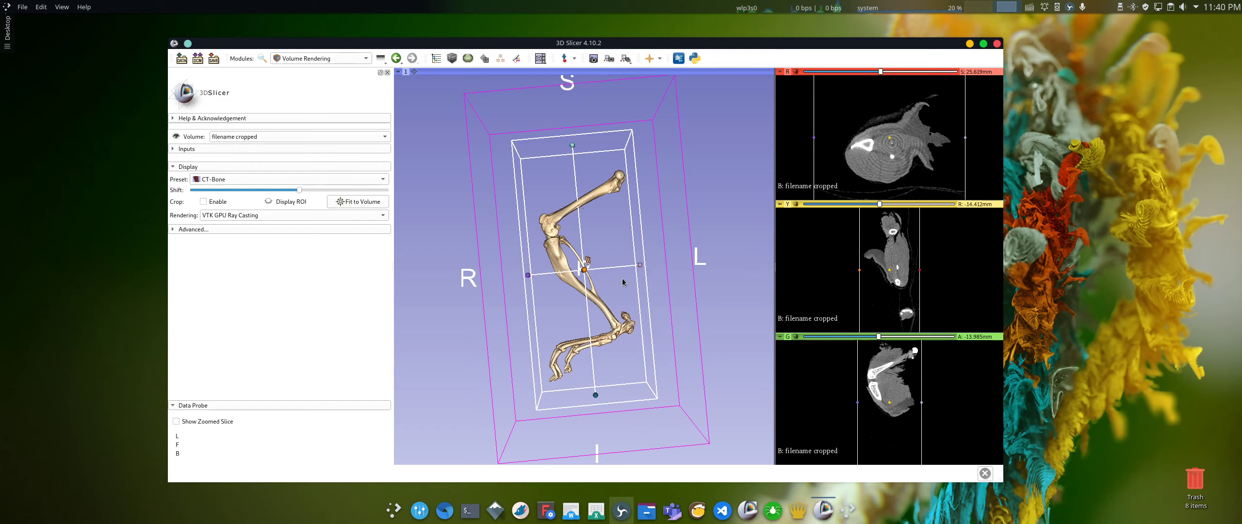
drag(586, 298, 616, 289)
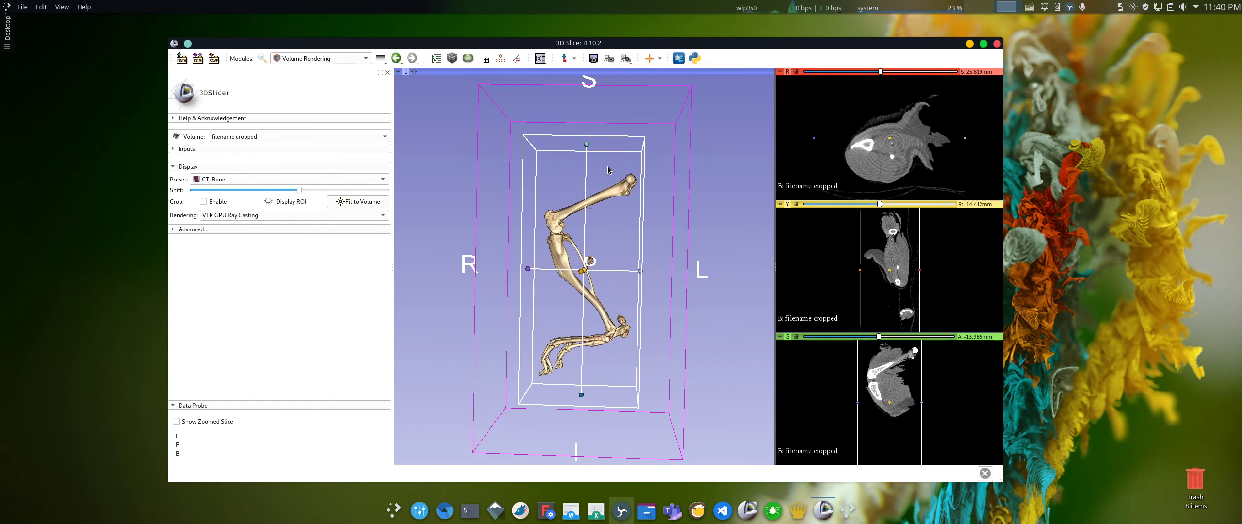
drag(605, 165, 617, 250)
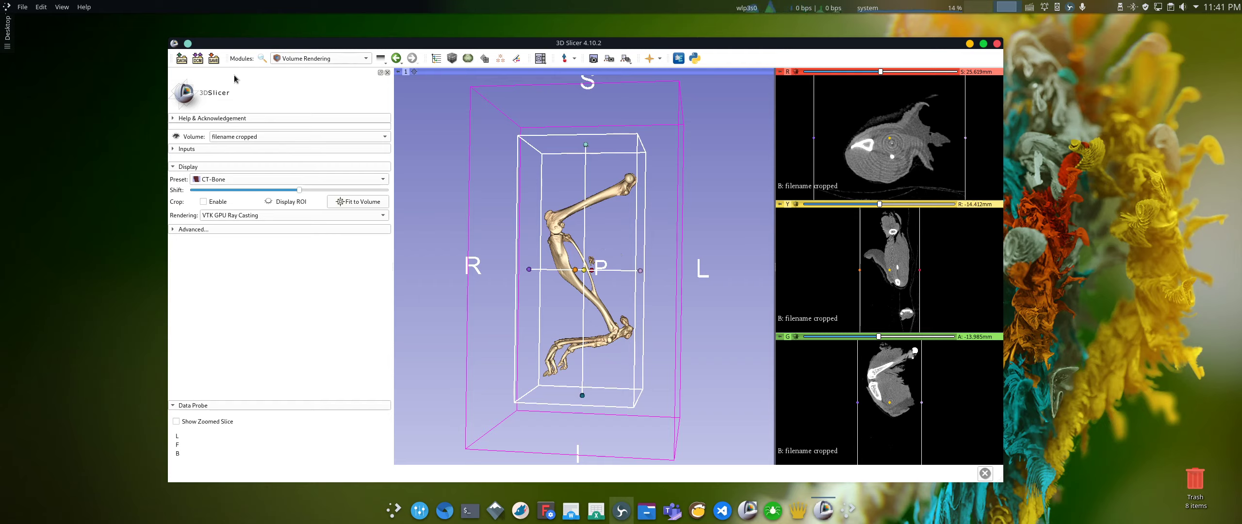
Step: Start saving the scene and unsaved data, and set the directory for the selected files to the raw_data folder on the Desktop
click(213, 60)
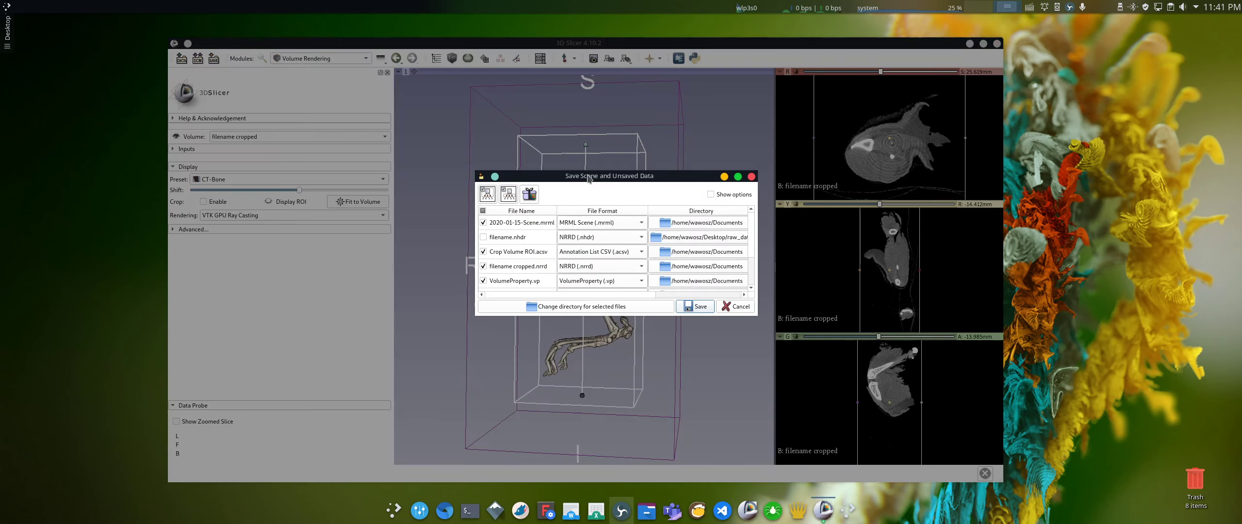
drag(588, 179, 549, 194)
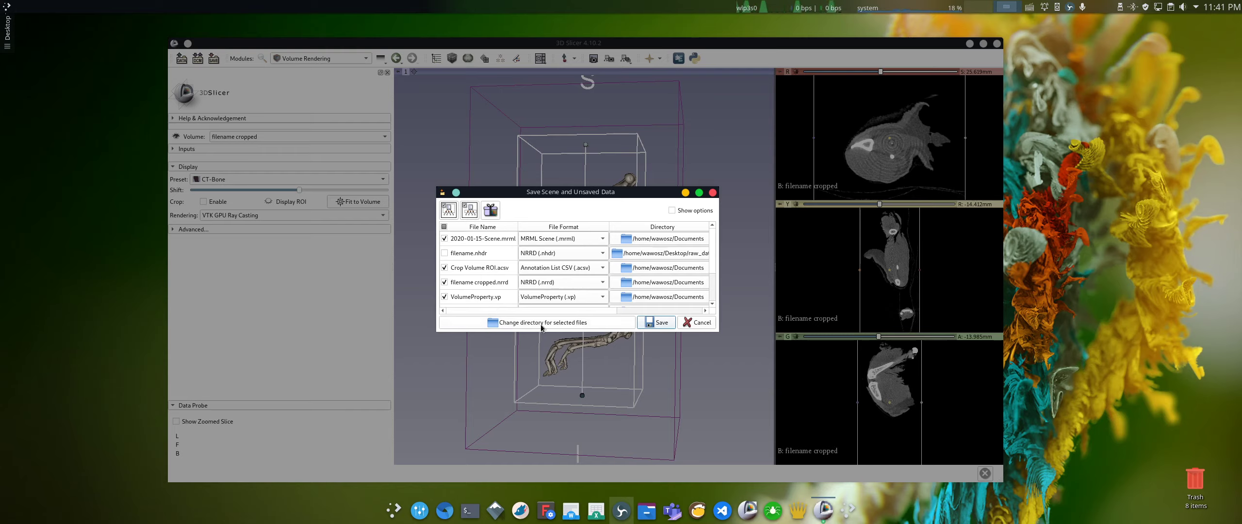
click(574, 325)
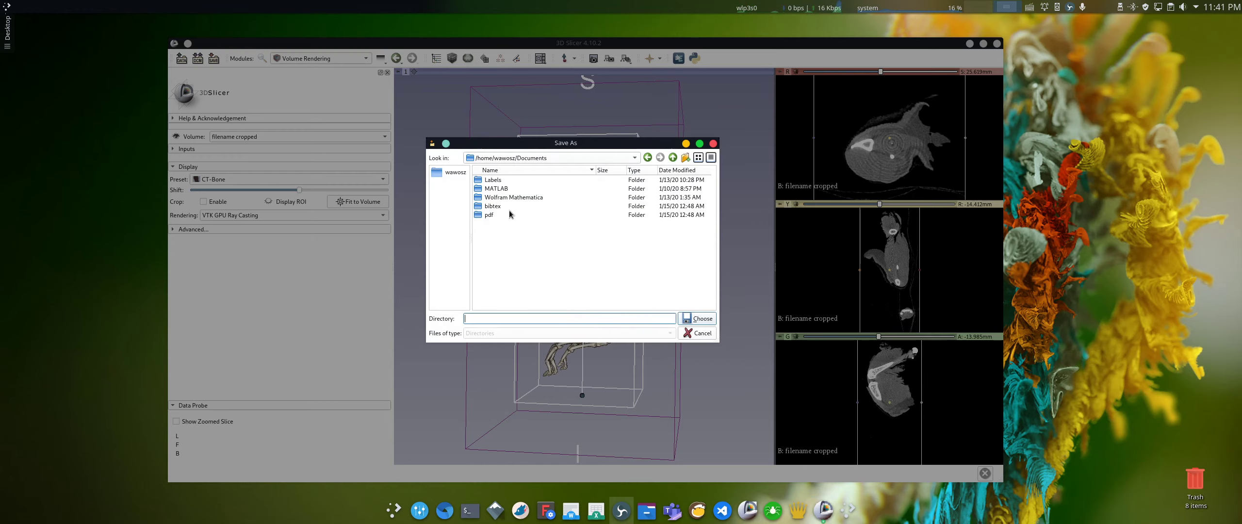
click(517, 159)
click(506, 181)
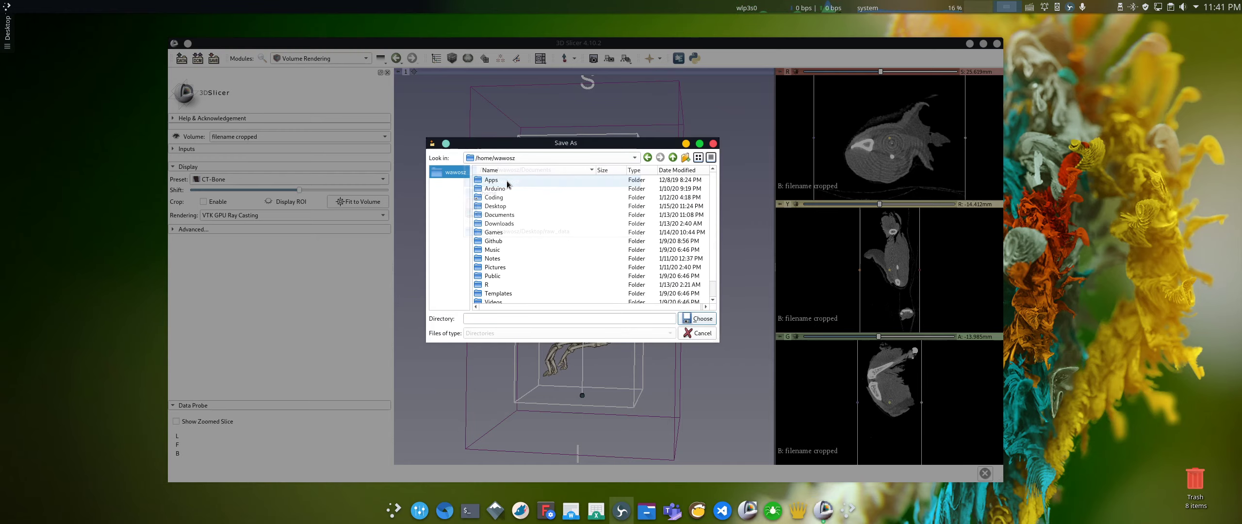
double_click(495, 205)
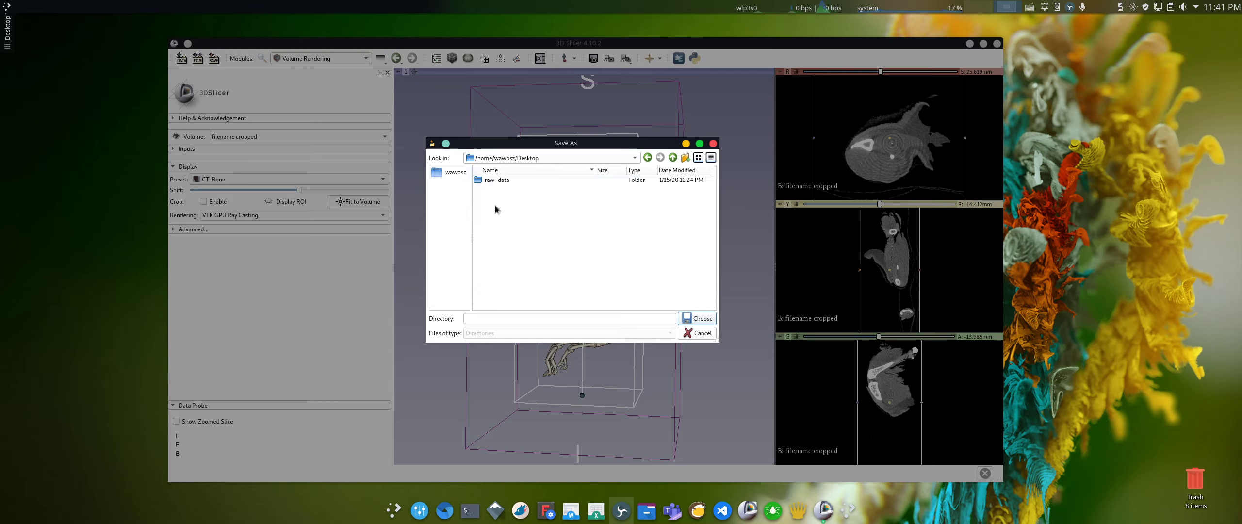
double_click(495, 180)
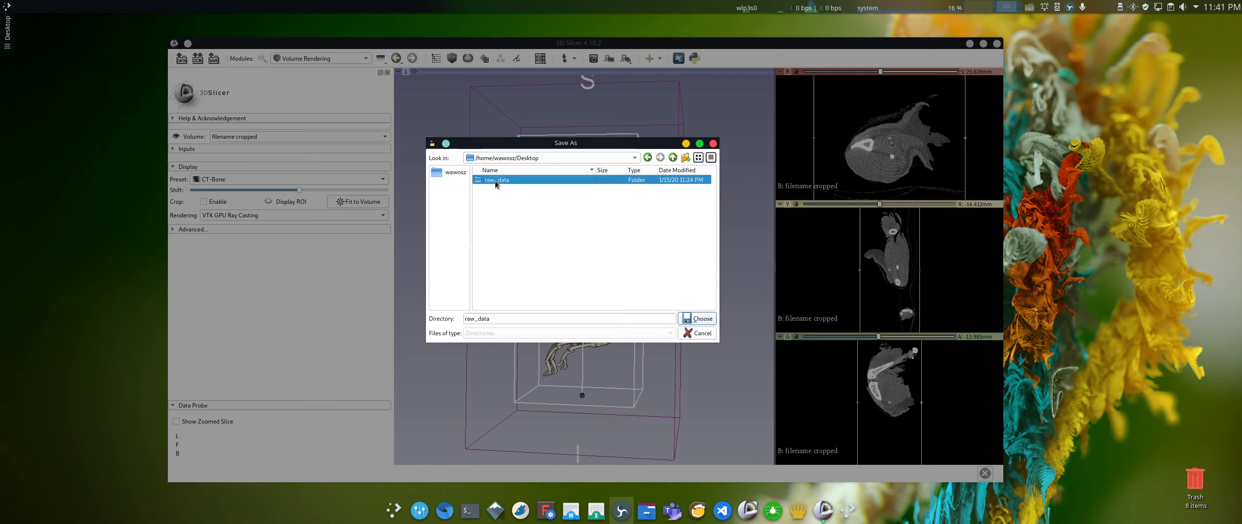
click(696, 318)
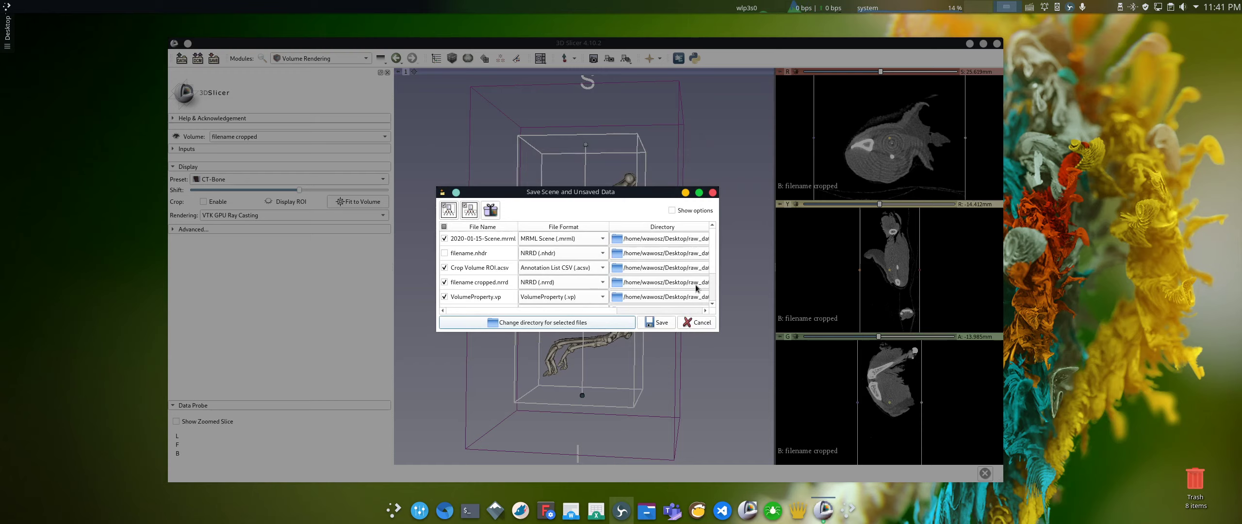
Step: Review the files selected for saving and save the scene, cropped volume, ROI and volume property files to the raw_data folder
drag(711, 260, 710, 240)
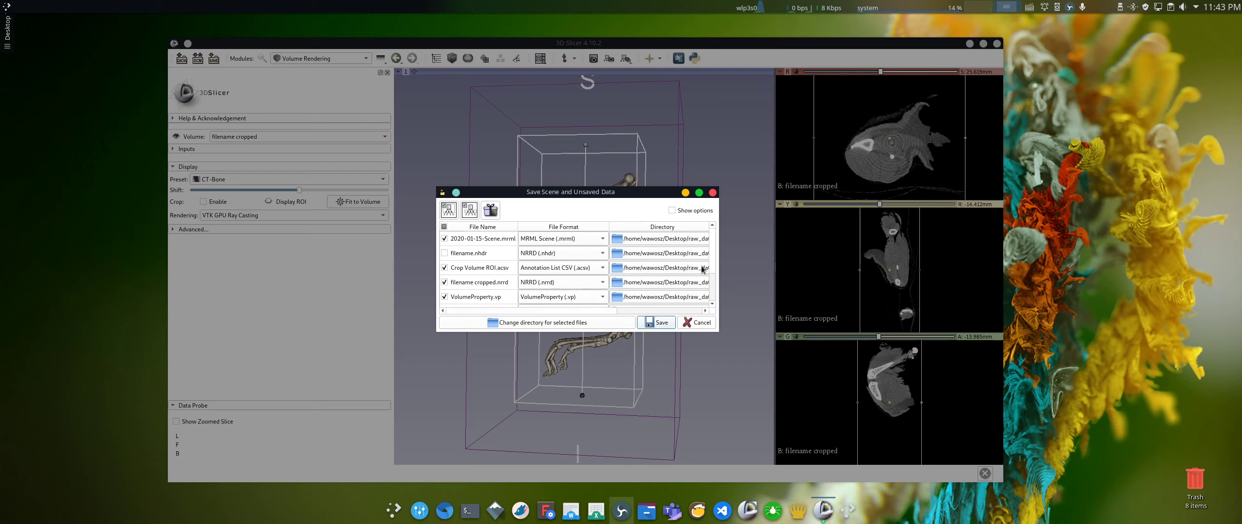
drag(712, 257, 714, 291)
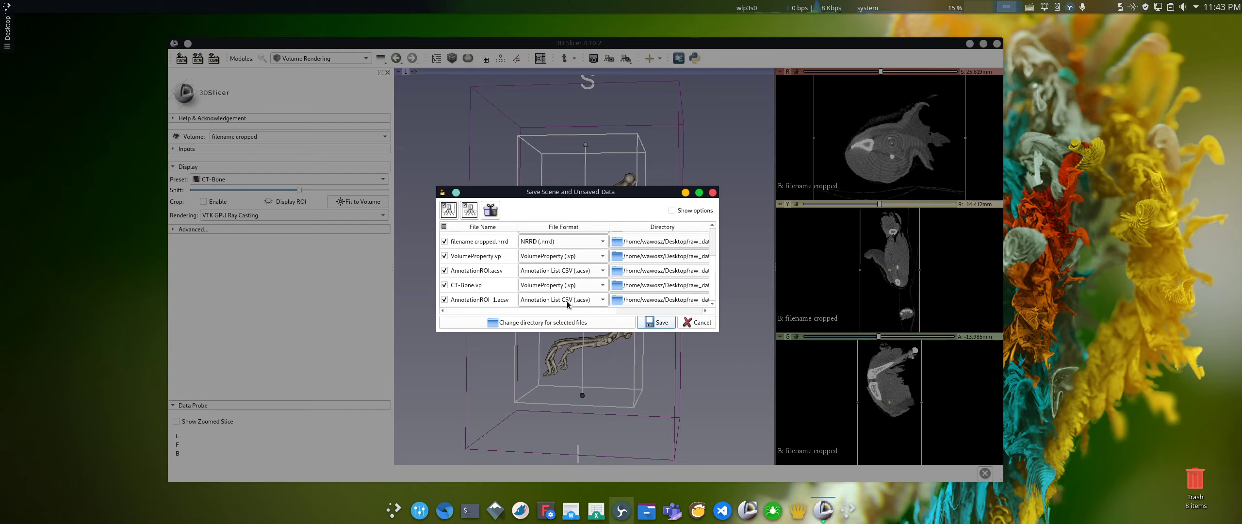
drag(712, 263, 712, 232)
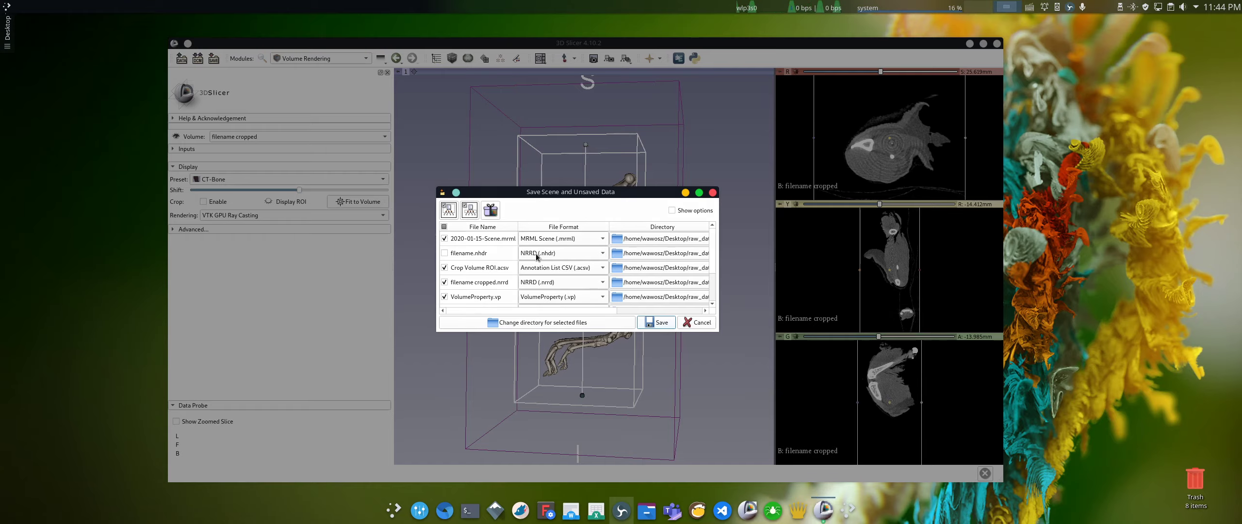
key(Escape)
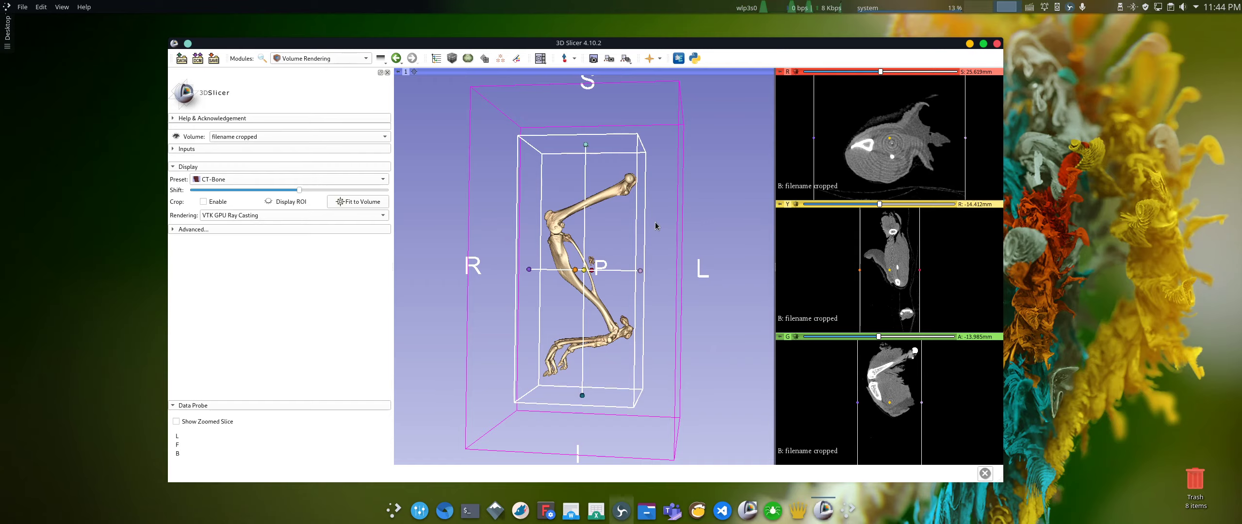
Step: Close 3D Slicer, open the raw_data folder from the desktop in the file manager, and check the saved files
click(996, 43)
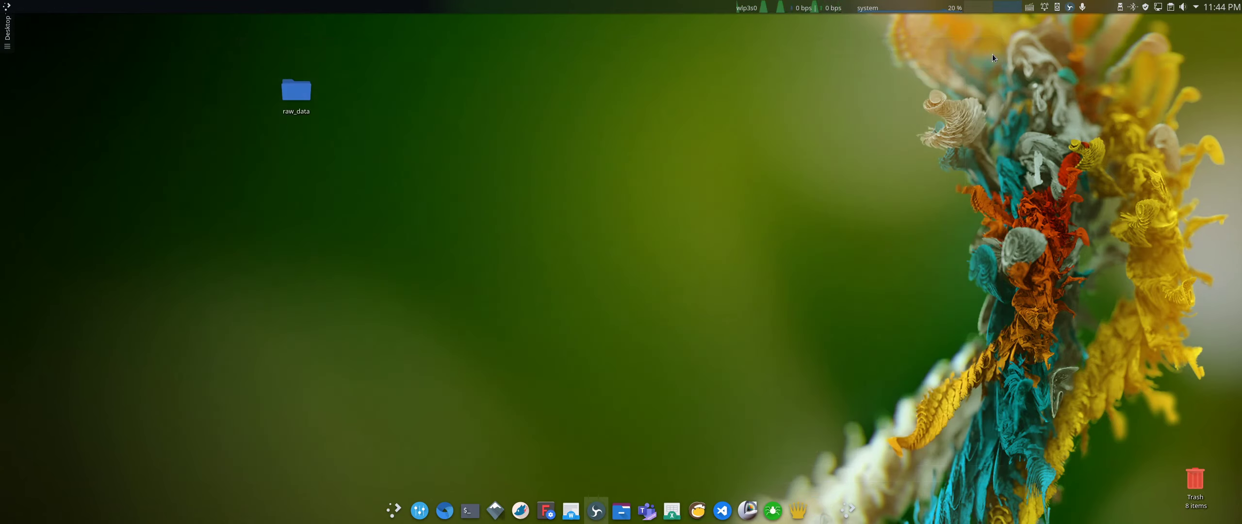
click(301, 95)
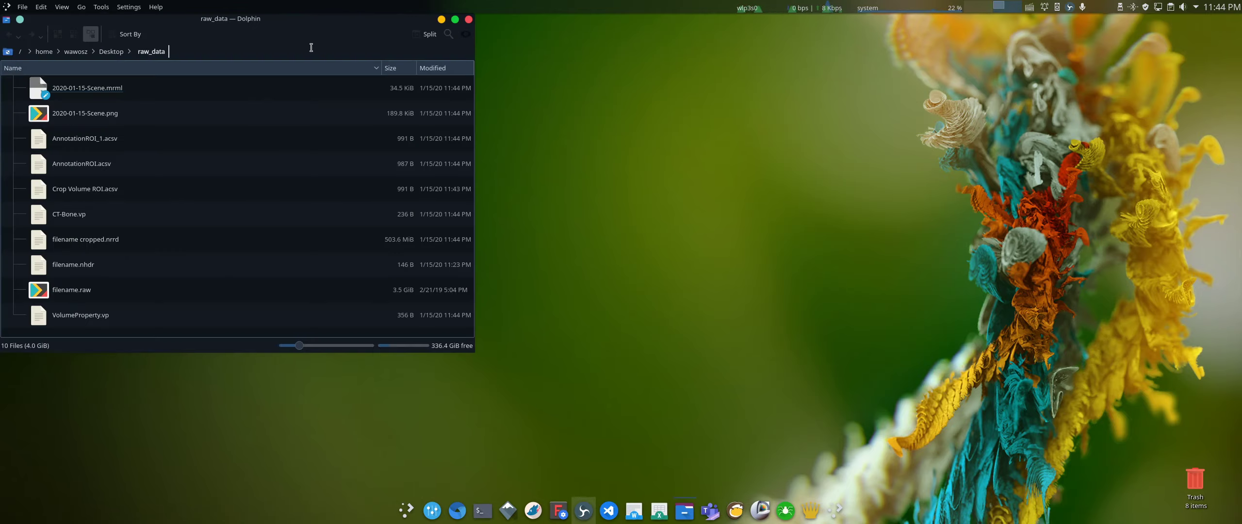
drag(327, 24, 729, 89)
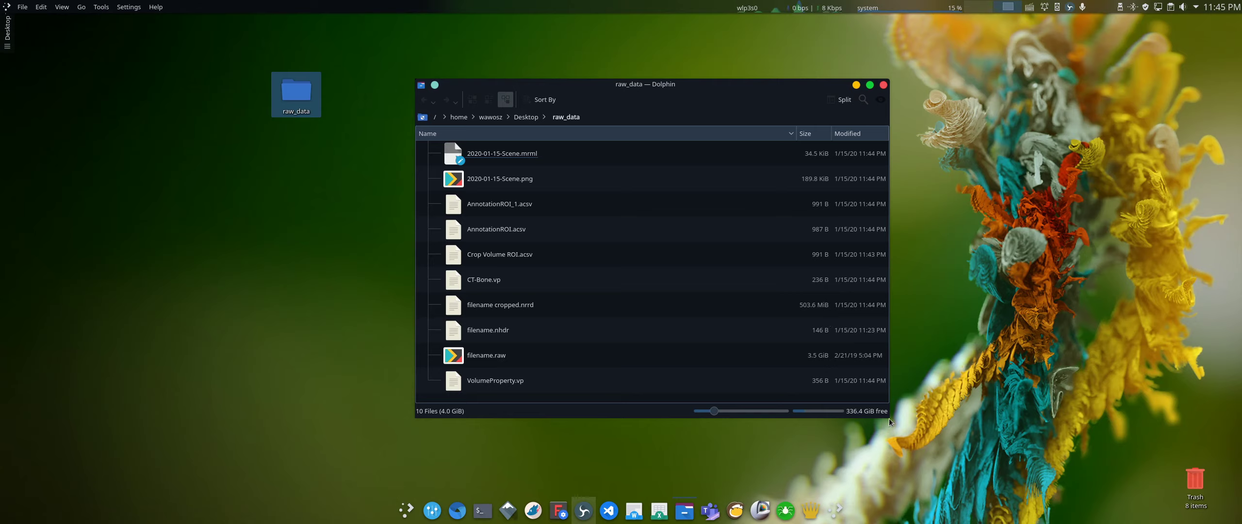
click(892, 444)
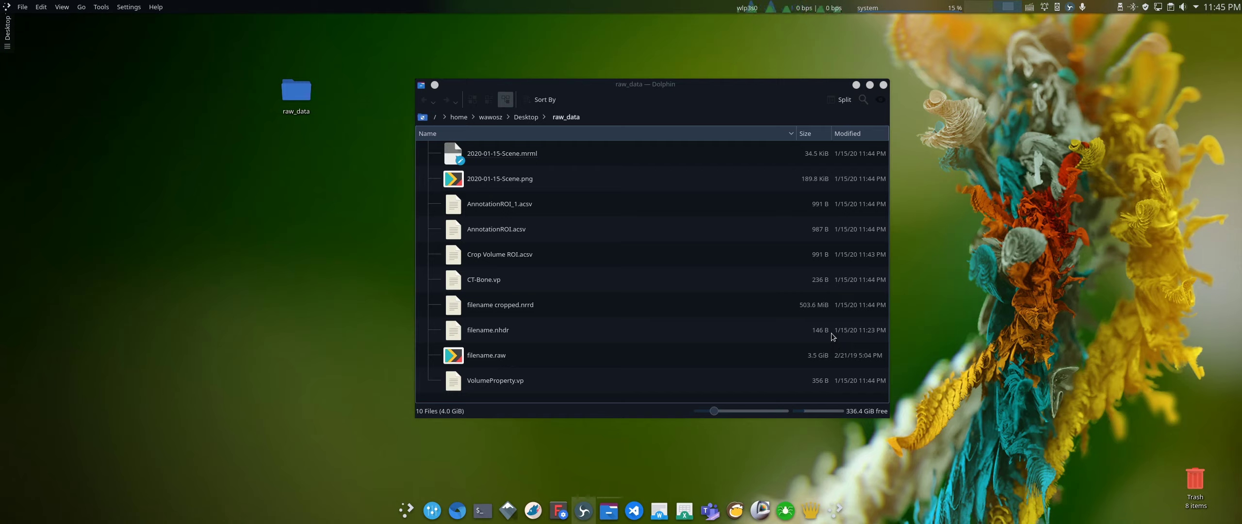
right_click(1070, 7)
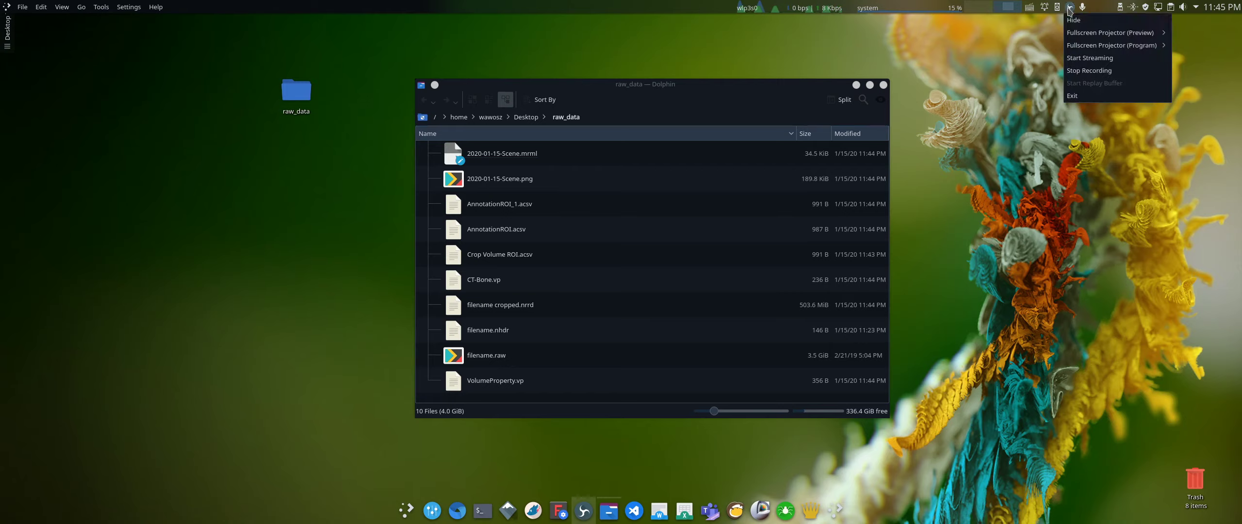